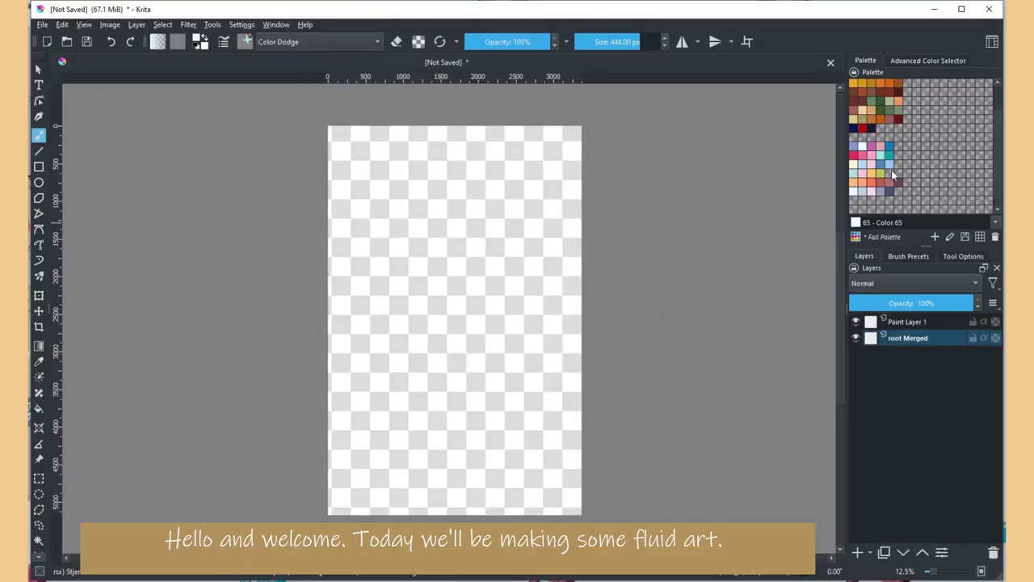
Fill the bottom Merged layer with dark purple Color 88, then choose peach Color 83 for Paint Layer 1
{"action": "scroll", "coordinate": [891, 170], "scroll_direction": "down", "scroll_amount": 1}
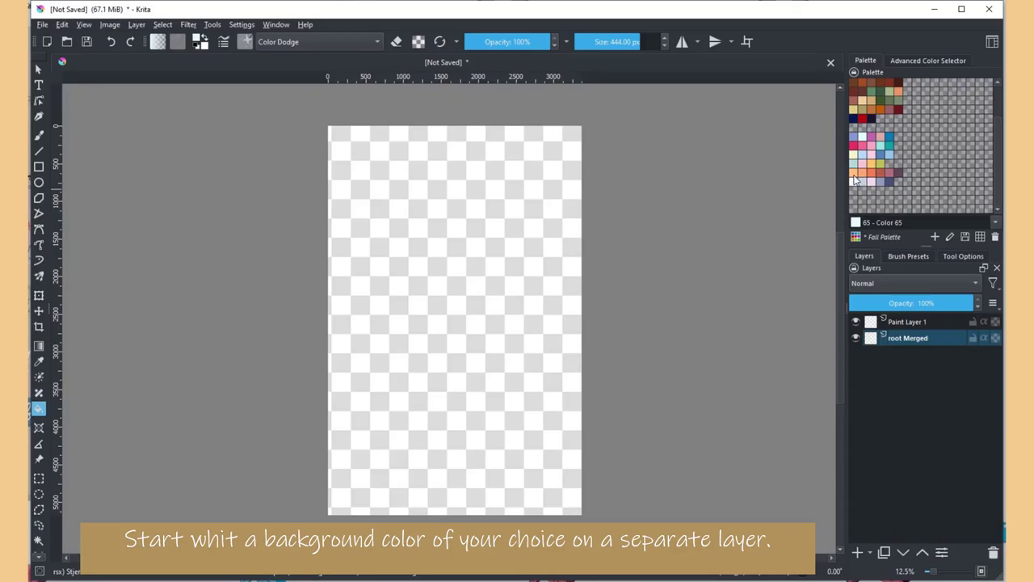
{"action": "left_click", "coordinate": [899, 171]}
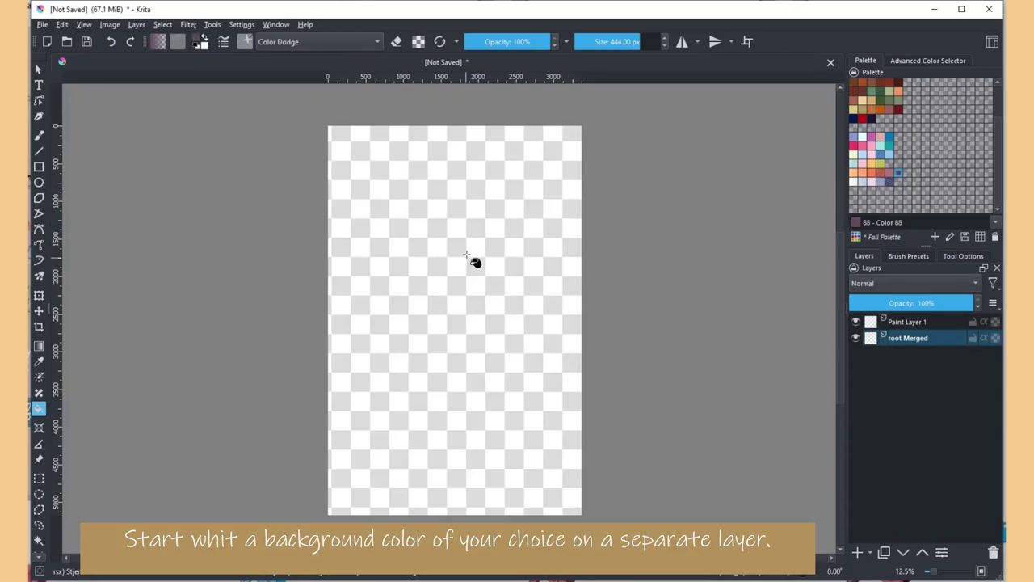
{"action": "key", "text": "shift+BackSpace"}
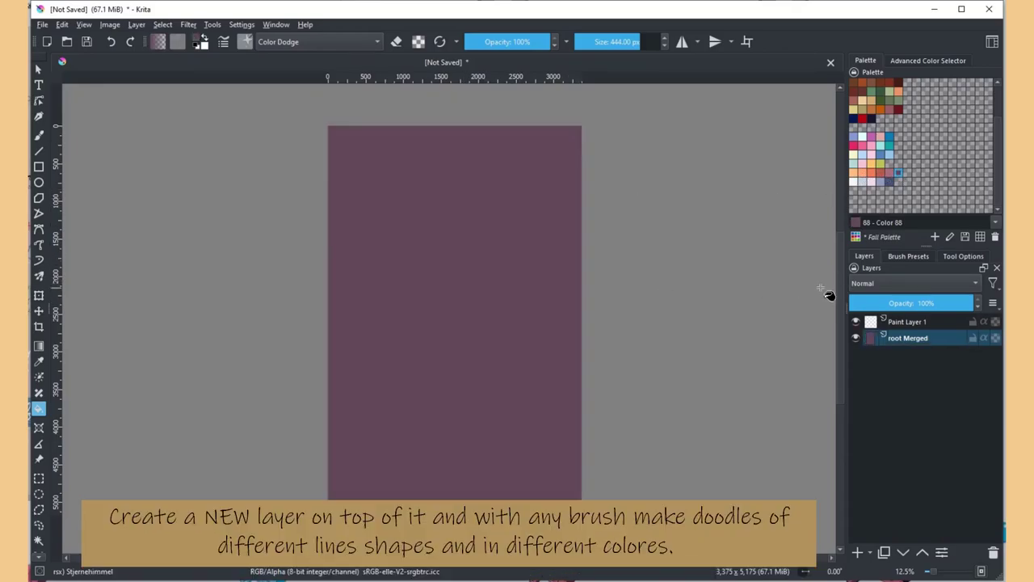
{"action": "left_click", "coordinate": [909, 322]}
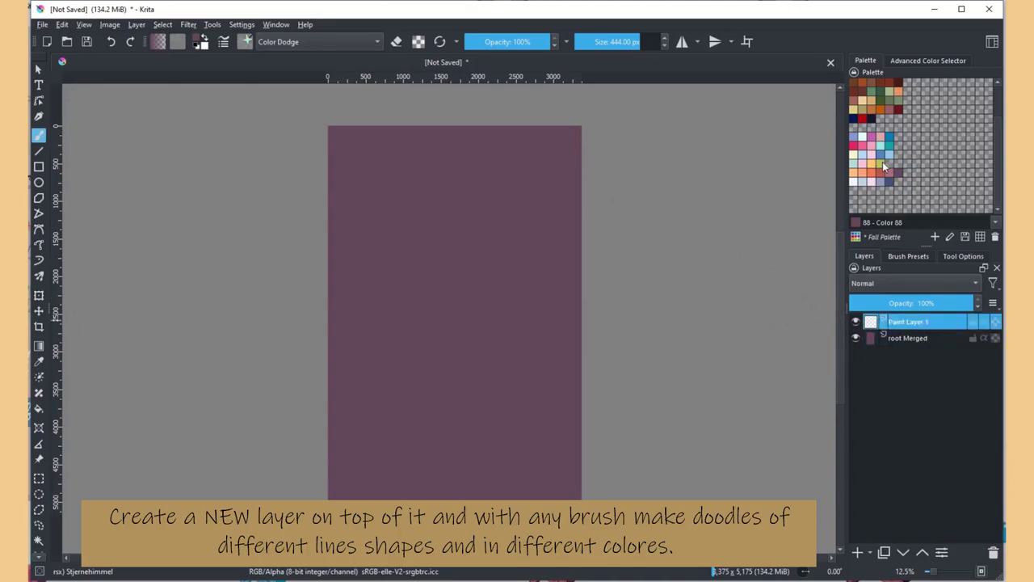
{"action": "left_click", "coordinate": [853, 173]}
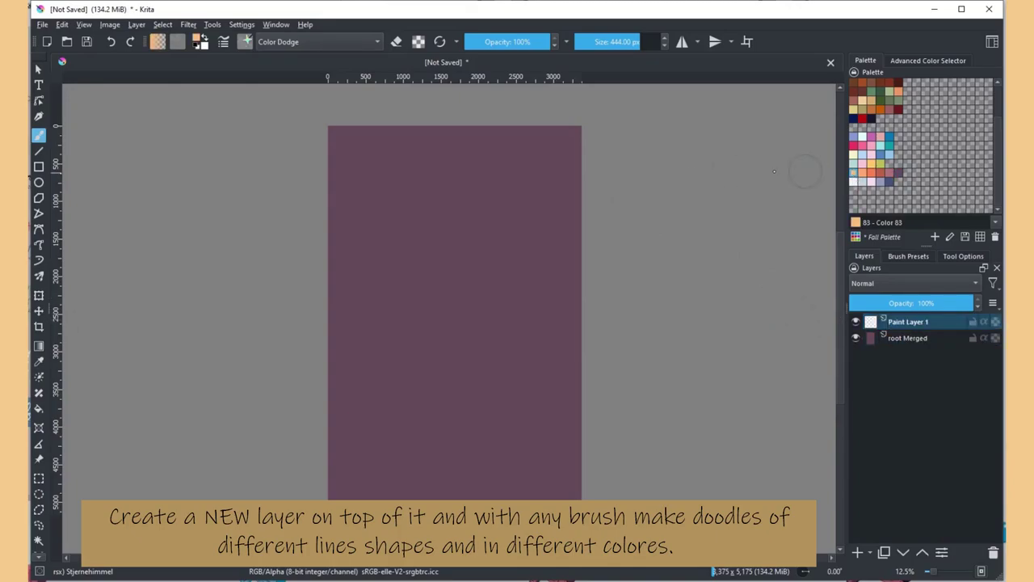
Choose a brush preset and paint loose peach doodles across Paint Layer 1
{"action": "left_click", "coordinate": [908, 256]}
{"action": "left_click", "coordinate": [895, 329]}
{"action": "left_click_drag", "start_coordinate": [546, 155], "coordinate": [501, 164]}
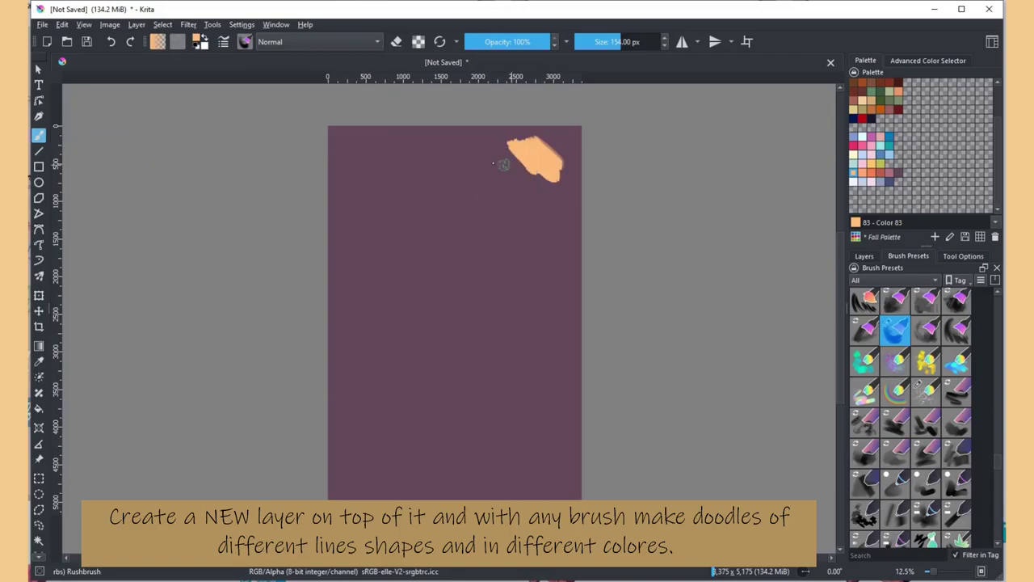
{"action": "left_click_drag", "start_coordinate": [341, 137], "coordinate": [562, 304]}
{"action": "left_click_drag", "start_coordinate": [447, 216], "coordinate": [477, 273]}
{"action": "left_click_drag", "start_coordinate": [406, 322], "coordinate": [493, 386]}
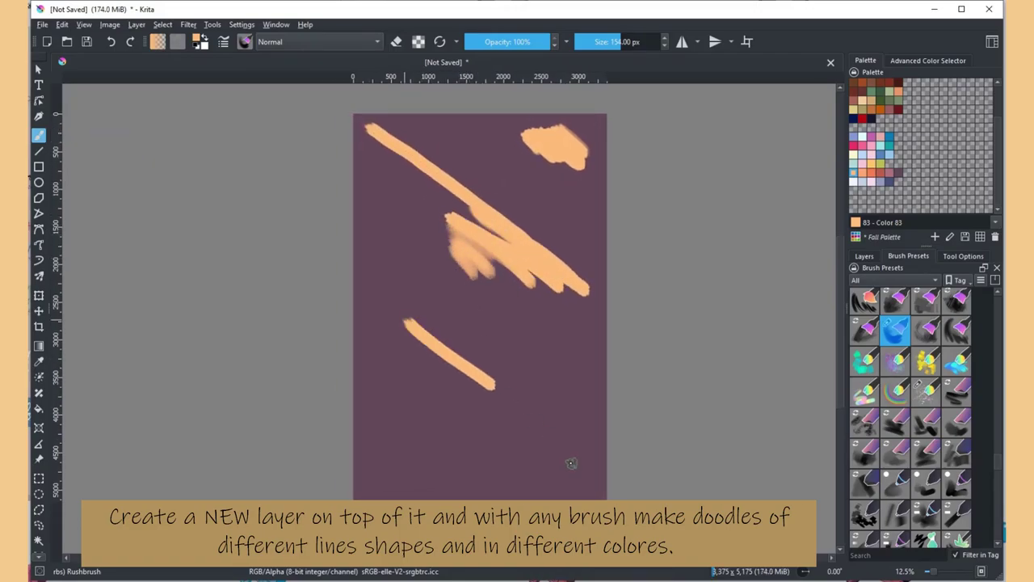
{"action": "left_click_drag", "start_coordinate": [571, 463], "coordinate": [485, 440]}
{"action": "left_click_drag", "start_coordinate": [408, 432], "coordinate": [377, 499]}
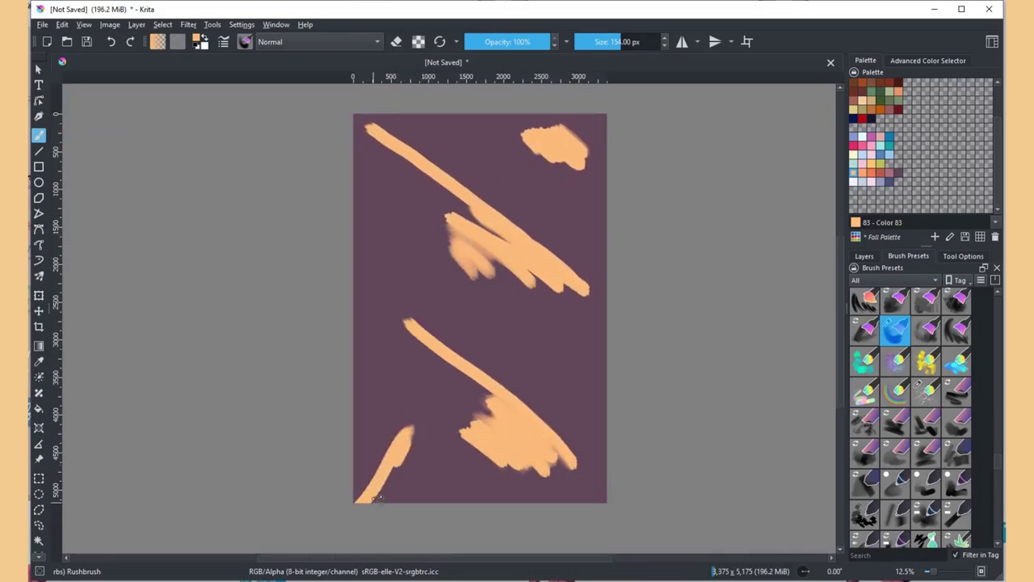
Add red-orange Color 86 zigzags and loops over the peach strokes
{"action": "left_click", "coordinate": [863, 165]}
{"action": "mouse_move", "coordinate": [389, 157]}
{"action": "left_mouse_down"}
{"action": "mouse_move", "coordinate": [370, 232]}
{"action": "mouse_move", "coordinate": [533, 355]}
{"action": "mouse_move", "coordinate": [606, 428]}
{"action": "left_mouse_up"}
{"action": "left_click_drag", "start_coordinate": [387, 121], "coordinate": [606, 275]}
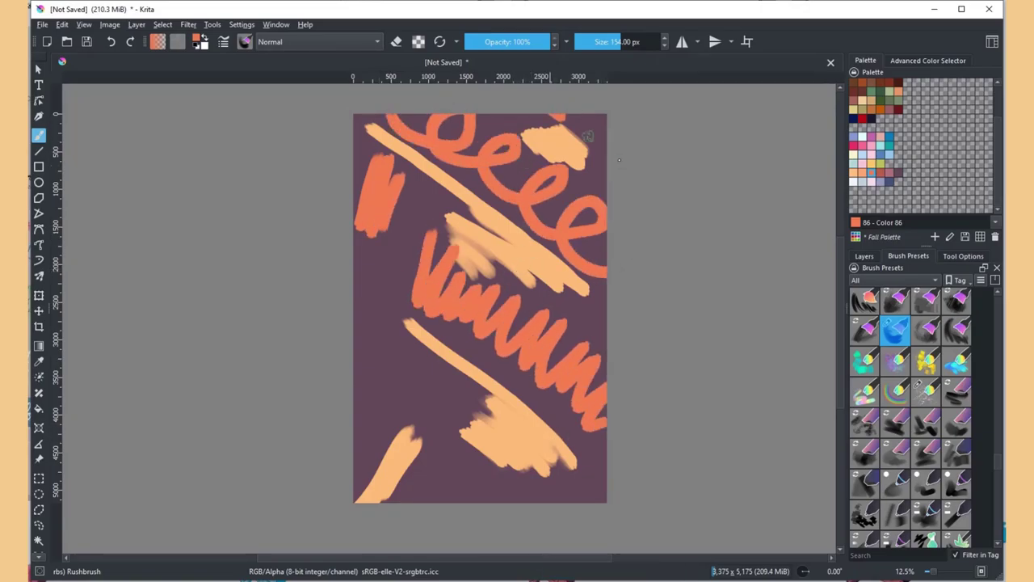
{"action": "left_click_drag", "start_coordinate": [587, 135], "coordinate": [606, 120]}
{"action": "left_click_drag", "start_coordinate": [363, 317], "coordinate": [462, 403]}
Scatter white Color 65 curls, blobs and diagonals across the canvas
{"action": "left_click_drag", "start_coordinate": [407, 501], "coordinate": [494, 501]}
{"action": "left_click", "coordinate": [856, 156]}
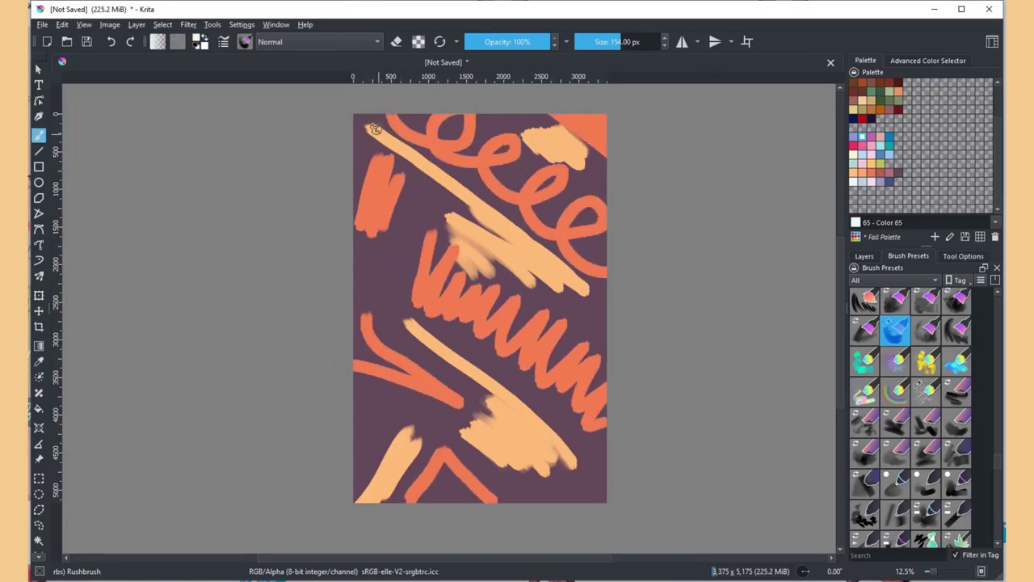
{"action": "left_click_drag", "start_coordinate": [368, 119], "coordinate": [604, 291]}
{"action": "left_click_drag", "start_coordinate": [488, 129], "coordinate": [602, 170]}
{"action": "left_click_drag", "start_coordinate": [420, 212], "coordinate": [382, 343]}
{"action": "left_click_drag", "start_coordinate": [360, 255], "coordinate": [379, 307]}
{"action": "left_click_drag", "start_coordinate": [432, 324], "coordinate": [594, 442]}
{"action": "left_click_drag", "start_coordinate": [363, 461], "coordinate": [449, 424]}
{"action": "left_click_drag", "start_coordinate": [483, 456], "coordinate": [602, 470]}
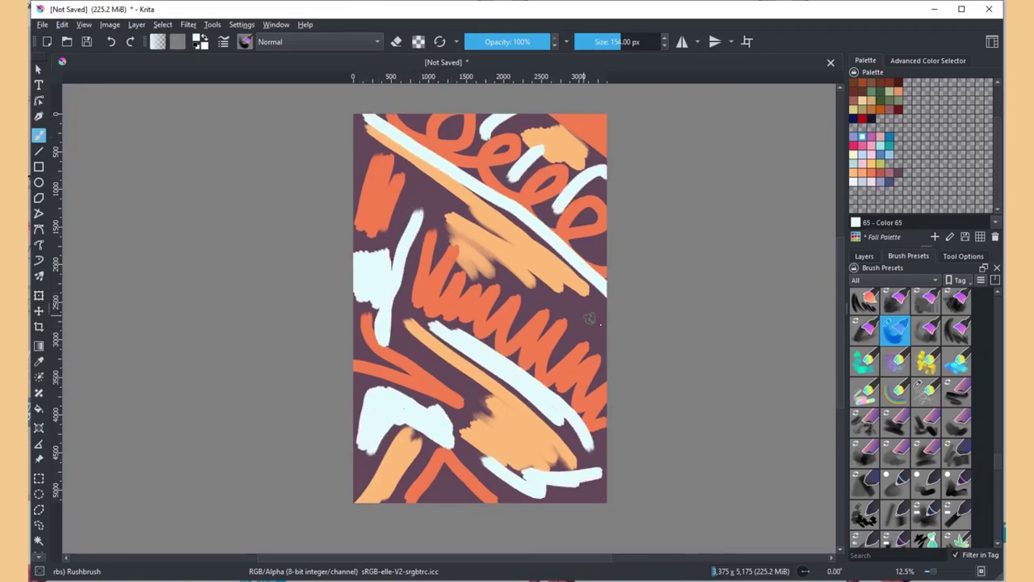
{"action": "left_click_drag", "start_coordinate": [589, 318], "coordinate": [599, 305]}
{"action": "left_click_drag", "start_coordinate": [559, 155], "coordinate": [589, 130]}
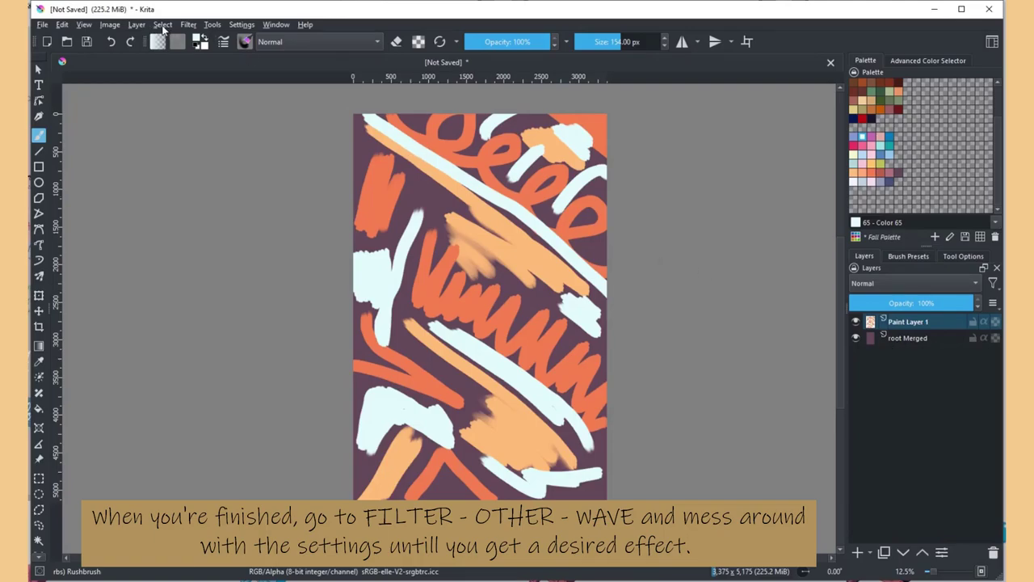
Open the Wave filter from Filter > Other
{"action": "left_click", "coordinate": [188, 25]}
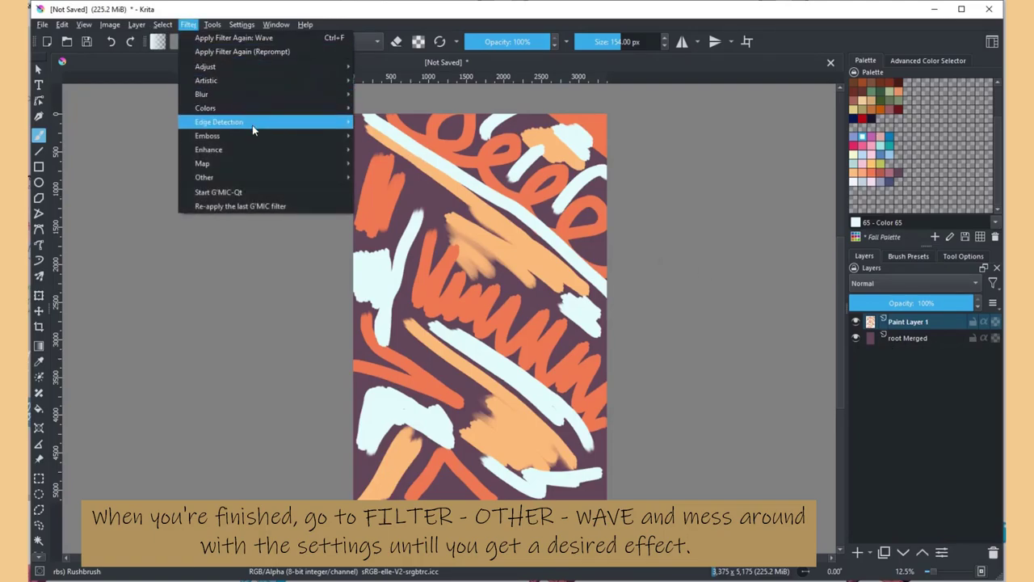
{"action": "mouse_move", "coordinate": [204, 177]}
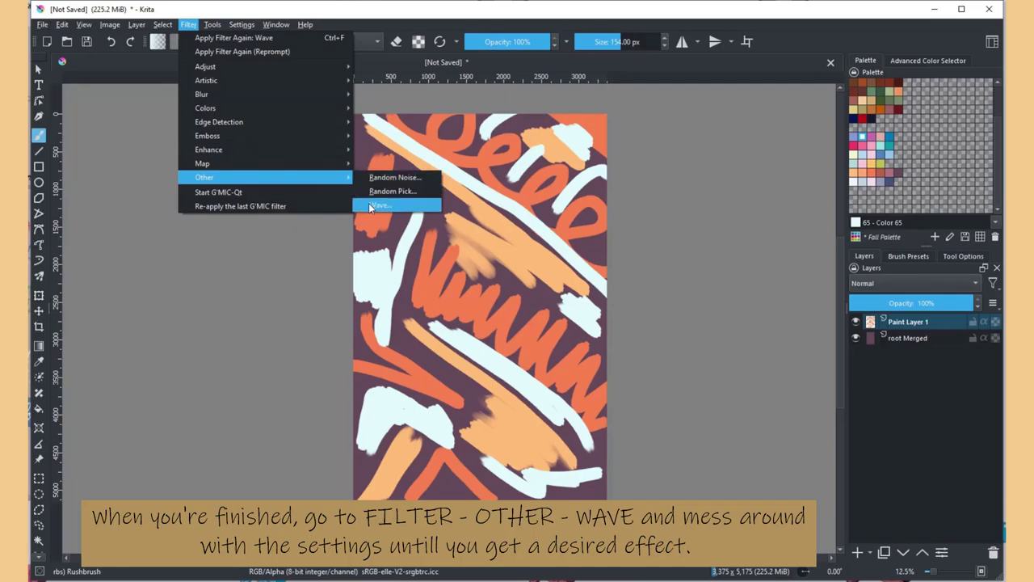
{"action": "left_click", "coordinate": [374, 206]}
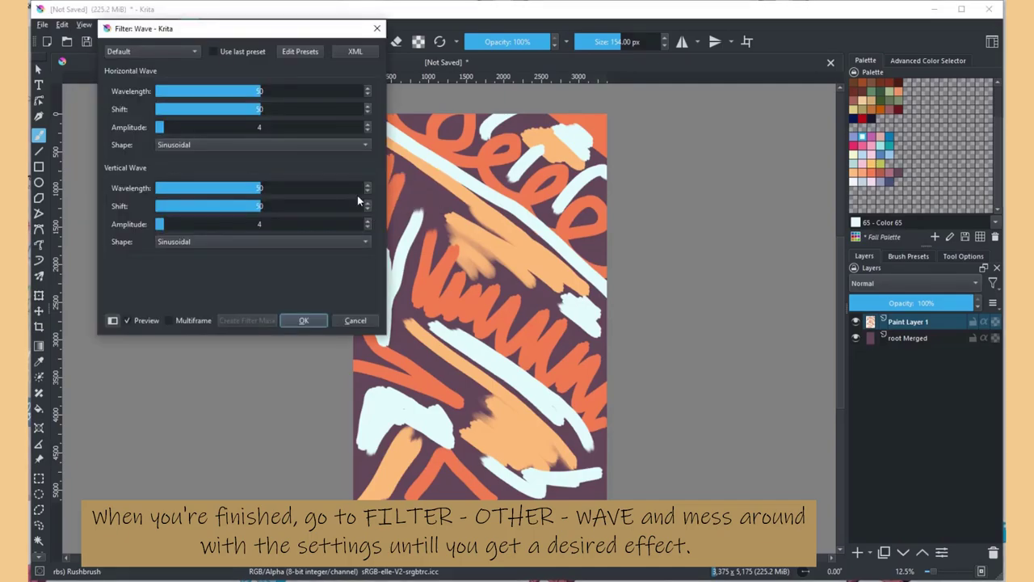
Apply a Wave filter with wavelengths 12 and 11 and raised shifts and amplitudes
{"action": "left_click", "coordinate": [179, 91]}
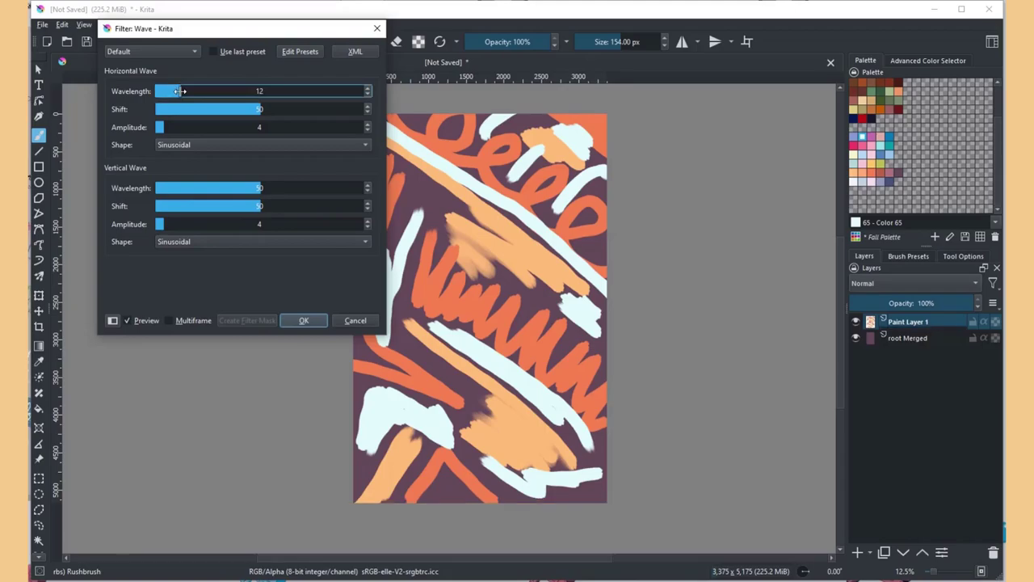
{"action": "left_click", "coordinate": [179, 187]}
{"action": "left_click", "coordinate": [296, 108]}
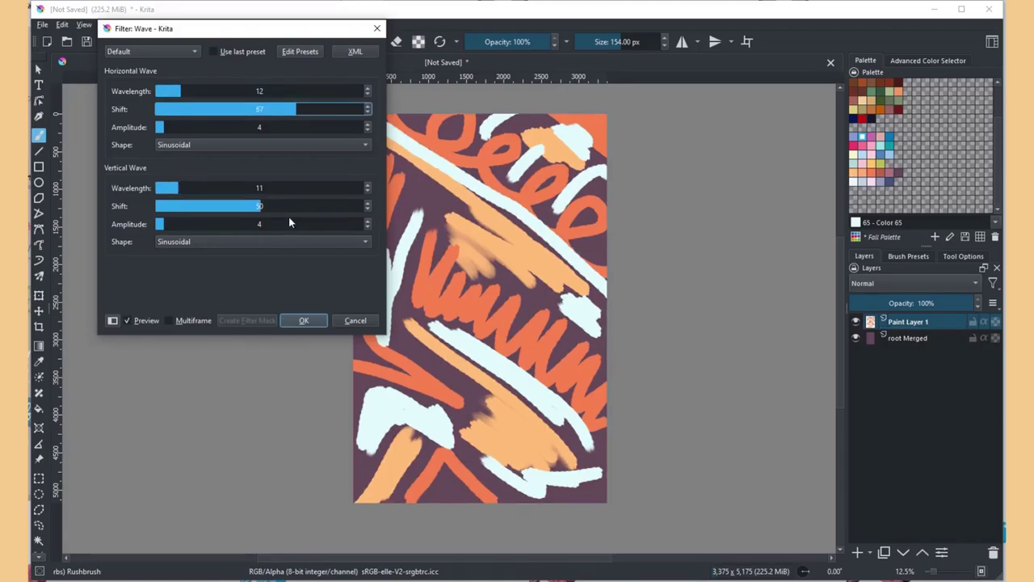
{"action": "left_click", "coordinate": [292, 206]}
{"action": "left_click", "coordinate": [209, 223]}
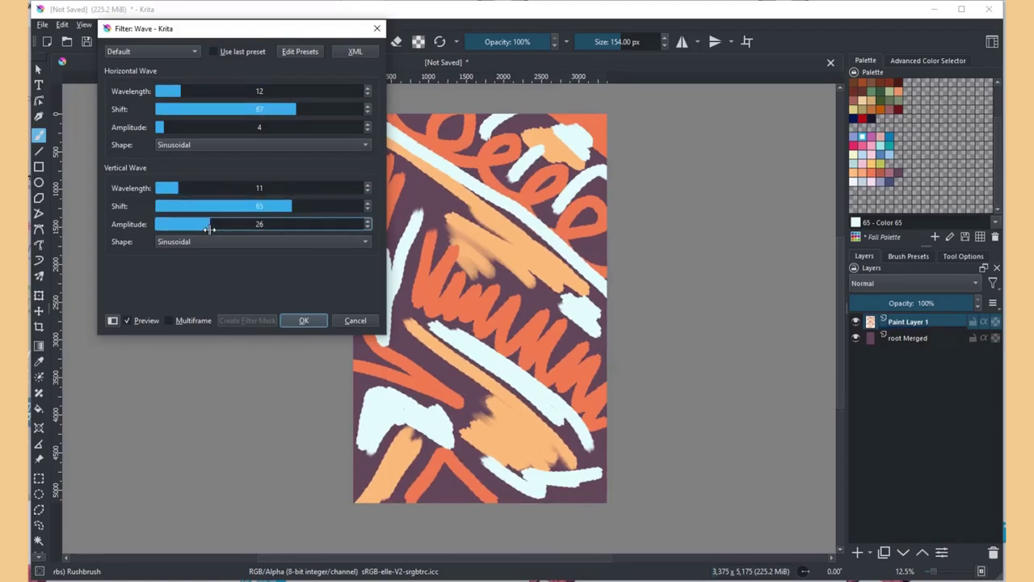
{"action": "left_click", "coordinate": [213, 127]}
{"action": "left_click", "coordinate": [300, 127]}
{"action": "left_click", "coordinate": [272, 224]}
{"action": "left_click", "coordinate": [300, 320]}
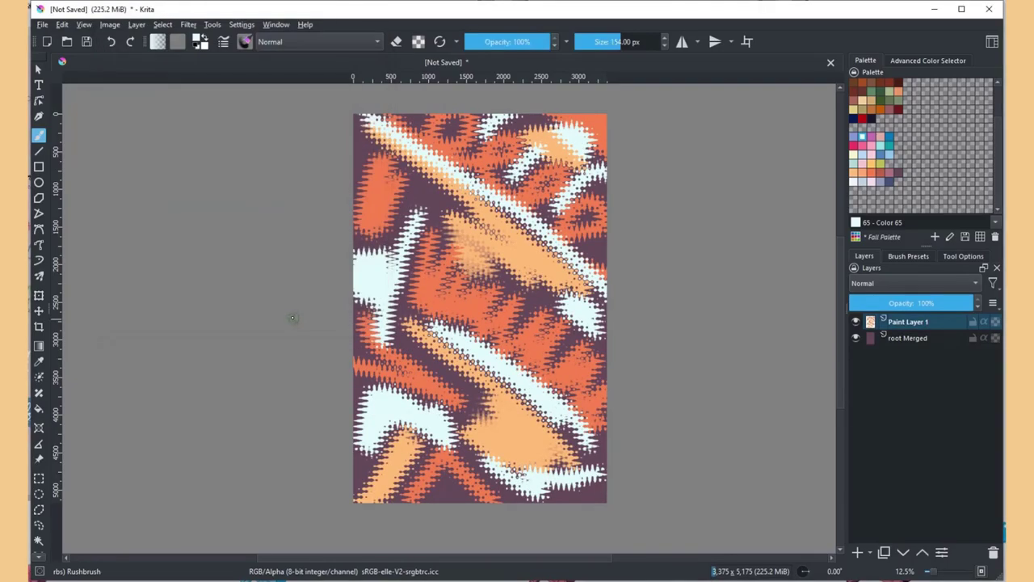
Select the v) Distort Move brush preset from the Brush Presets docker
{"action": "left_click_drag", "start_coordinate": [291, 254], "coordinate": [294, 255]}
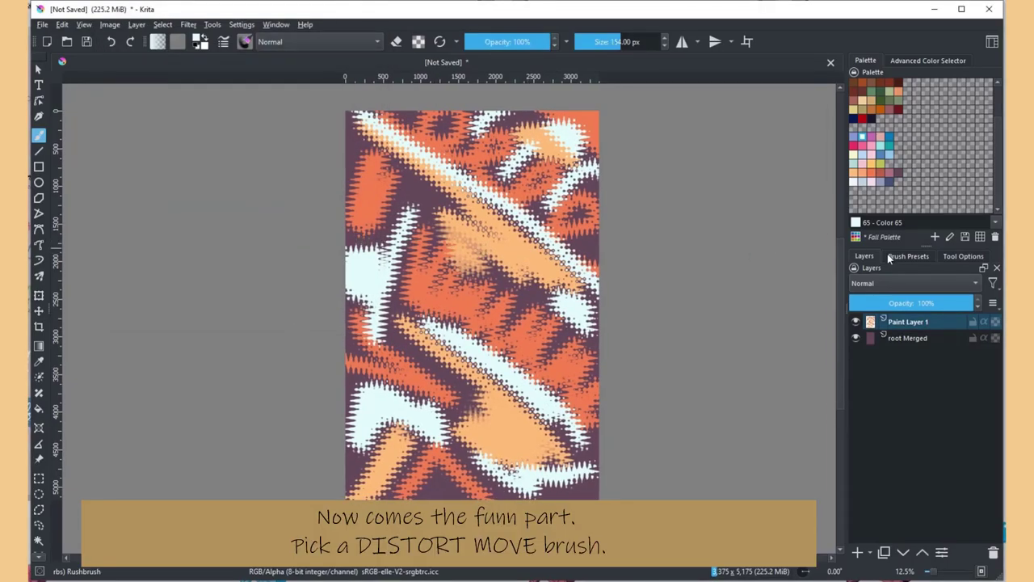
{"action": "left_click", "coordinate": [891, 256]}
{"action": "scroll", "coordinate": [902, 446], "scroll_direction": "down", "scroll_amount": 2}
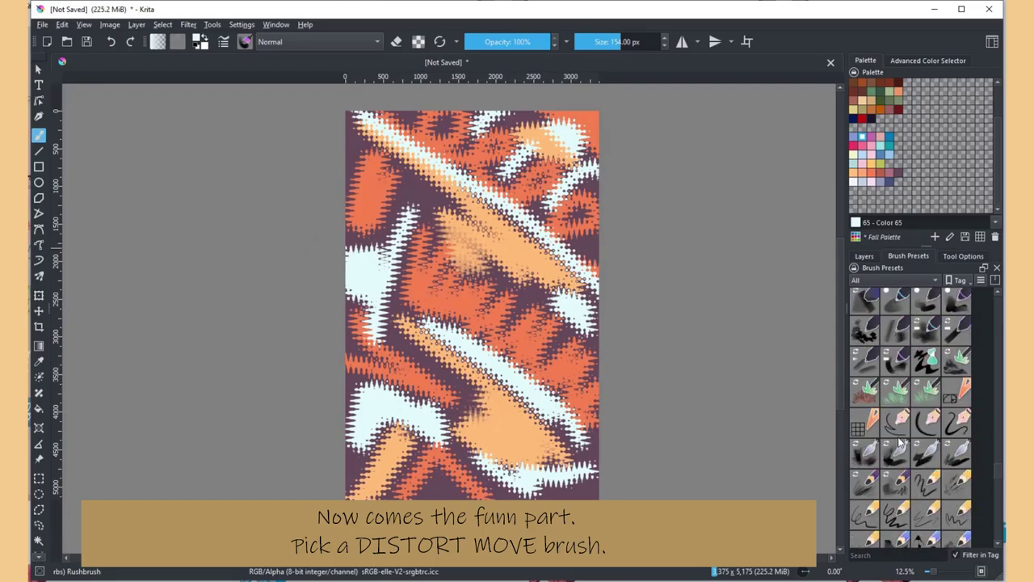
{"action": "scroll", "coordinate": [901, 446], "scroll_direction": "down", "scroll_amount": 1}
{"action": "scroll", "coordinate": [901, 446], "scroll_direction": "down", "scroll_amount": 1}
{"action": "scroll", "coordinate": [899, 446], "scroll_direction": "down", "scroll_amount": 1}
{"action": "scroll", "coordinate": [900, 446], "scroll_direction": "down", "scroll_amount": 1}
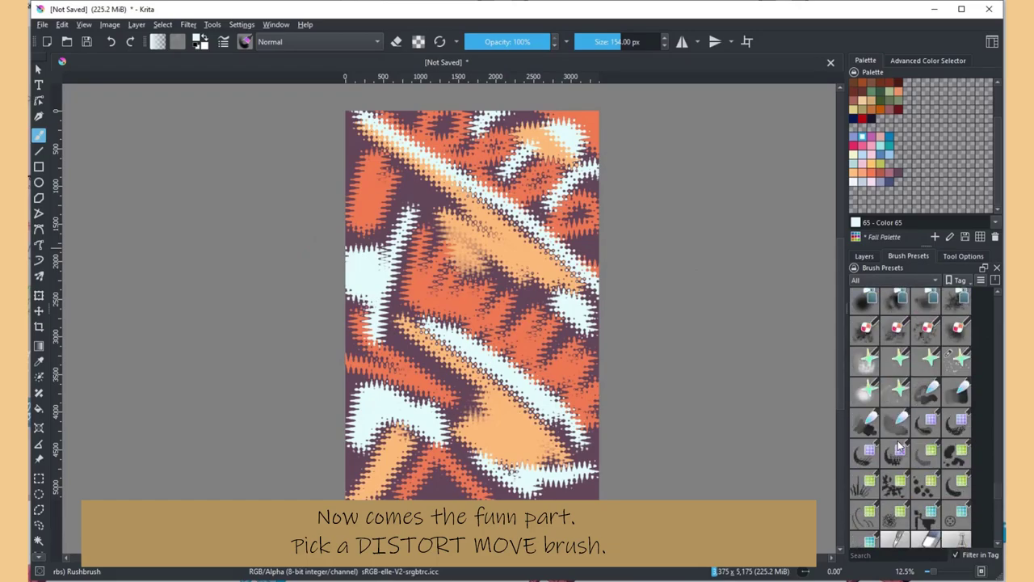
{"action": "scroll", "coordinate": [900, 448], "scroll_direction": "down", "scroll_amount": 1}
{"action": "scroll", "coordinate": [899, 448], "scroll_direction": "down", "scroll_amount": 1}
{"action": "scroll", "coordinate": [899, 450], "scroll_direction": "down", "scroll_amount": 2}
{"action": "scroll", "coordinate": [899, 449], "scroll_direction": "down", "scroll_amount": 2}
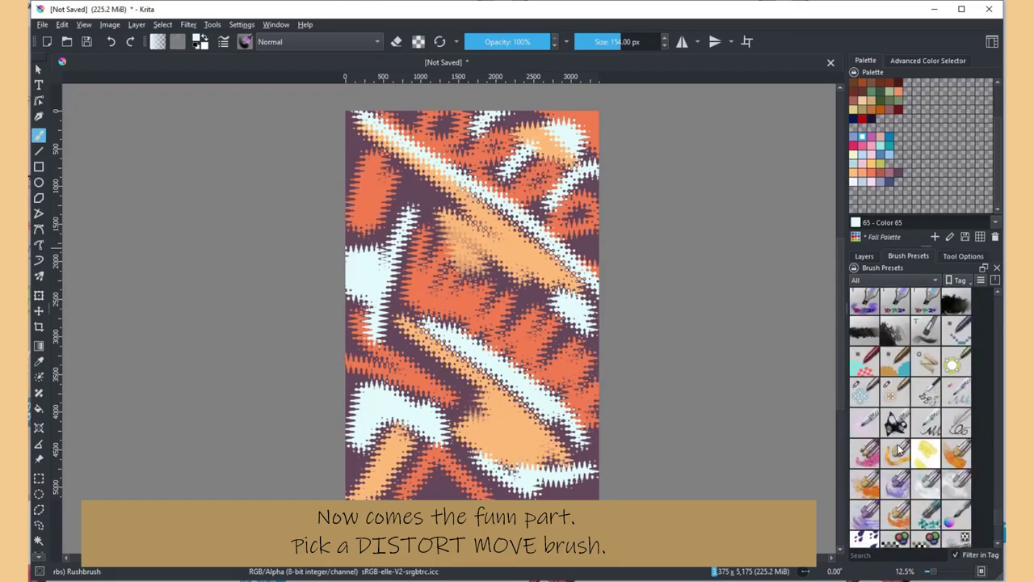
{"action": "scroll", "coordinate": [899, 449], "scroll_direction": "down", "scroll_amount": 1}
{"action": "scroll", "coordinate": [900, 450], "scroll_direction": "down", "scroll_amount": 1}
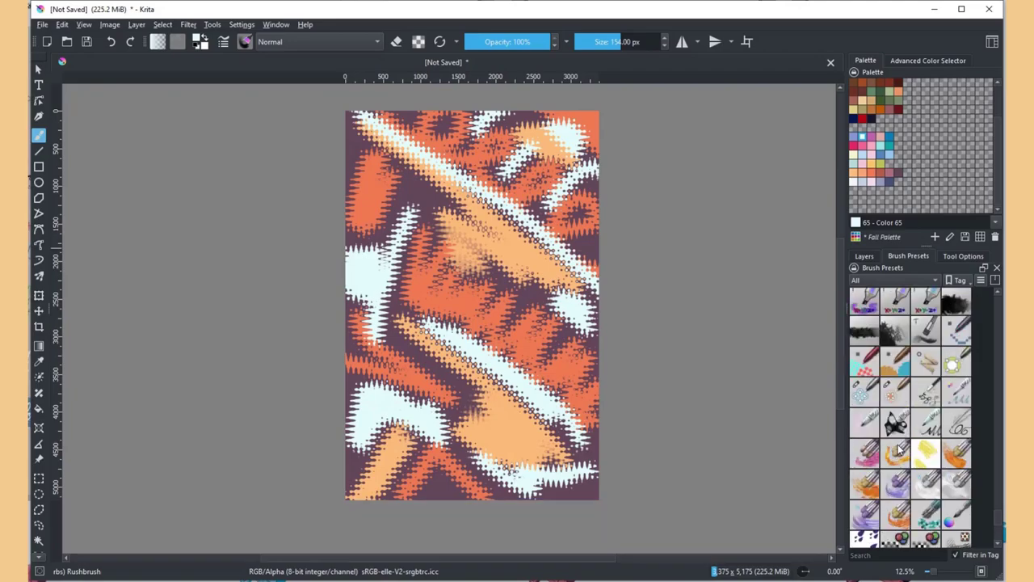
{"action": "left_click", "coordinate": [862, 400]}
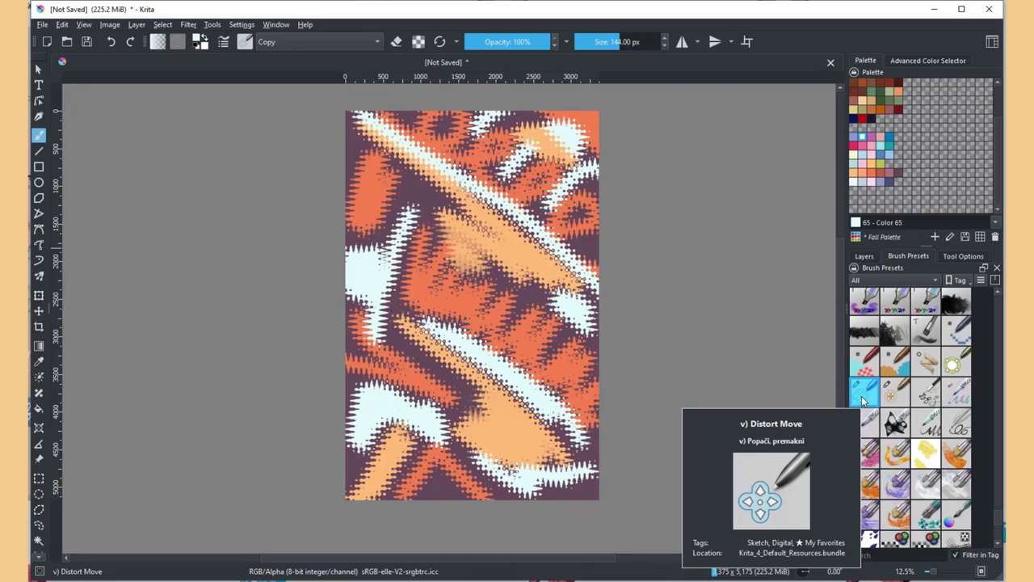
{"action": "left_click_drag", "start_coordinate": [431, 164], "coordinate": [438, 196]}
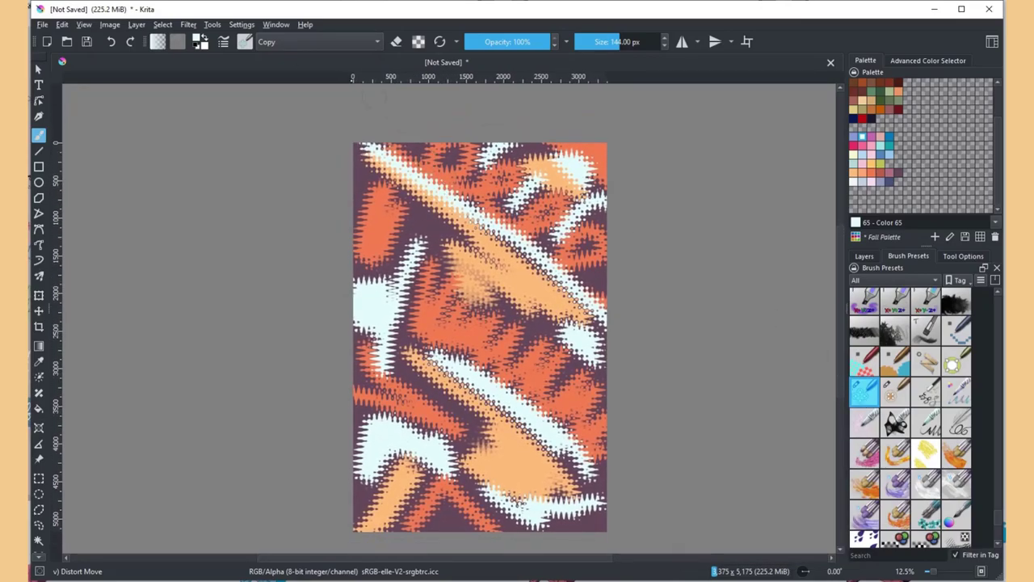
Give the Distort Move brush a scale of 3.10 and spacing of 2.03
{"action": "left_click", "coordinate": [223, 43]}
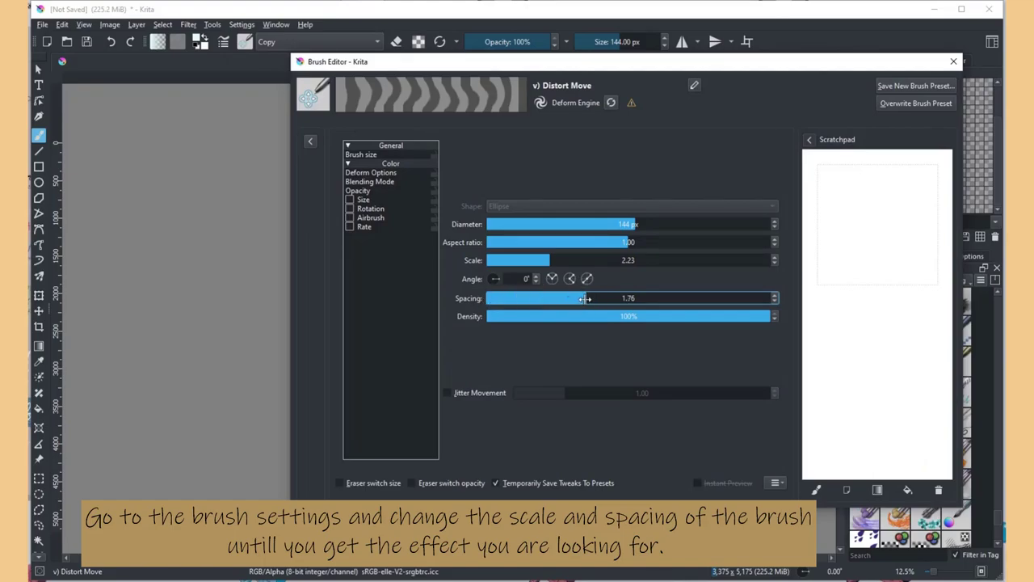
{"action": "left_click_drag", "start_coordinate": [585, 299], "coordinate": [597, 300]}
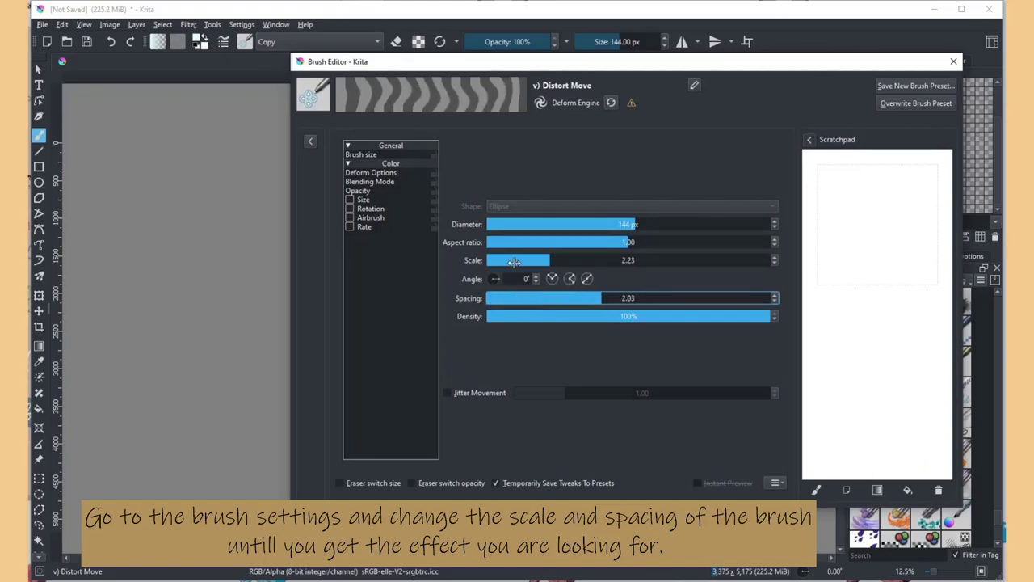
{"action": "left_click_drag", "start_coordinate": [546, 260], "coordinate": [573, 260]}
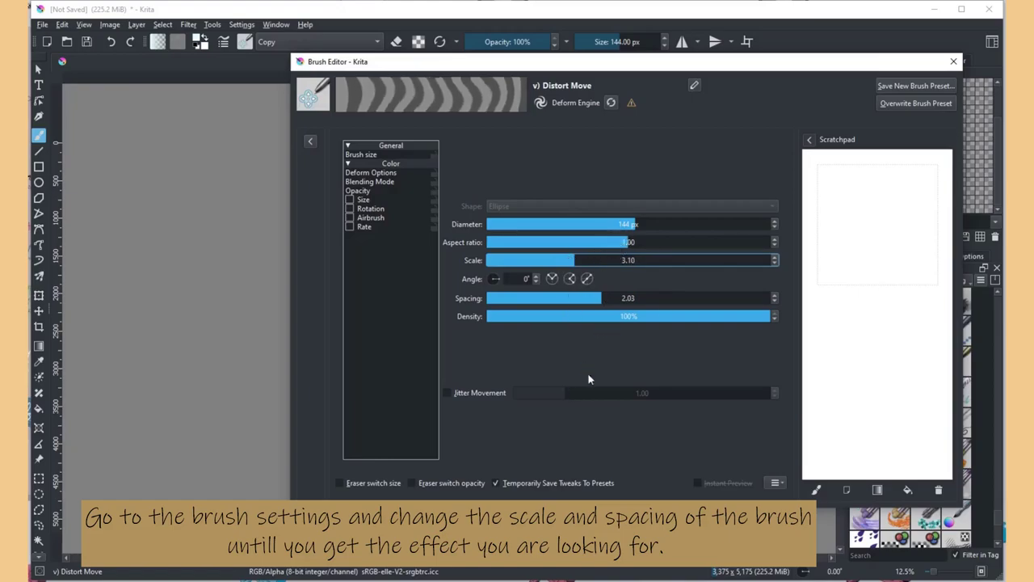
{"action": "left_click", "coordinate": [954, 63]}
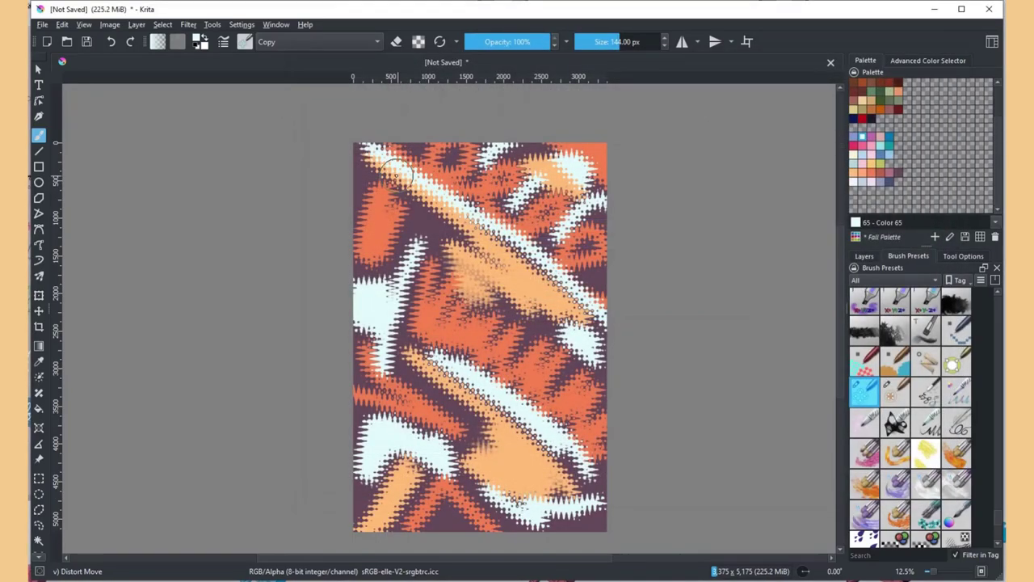
Swirl the top-left, centre and lower edge of the stripes with Distort Move strokes
{"action": "mouse_move", "coordinate": [401, 165]}
{"action": "left_mouse_down"}
{"action": "mouse_move", "coordinate": [447, 182]}
{"action": "mouse_move", "coordinate": [517, 132]}
{"action": "mouse_move", "coordinate": [521, 202]}
{"action": "mouse_move", "coordinate": [408, 243]}
{"action": "mouse_move", "coordinate": [388, 177]}
{"action": "mouse_move", "coordinate": [380, 267]}
{"action": "mouse_move", "coordinate": [420, 291]}
{"action": "mouse_move", "coordinate": [566, 202]}
{"action": "mouse_move", "coordinate": [566, 275]}
{"action": "mouse_move", "coordinate": [484, 323]}
{"action": "mouse_move", "coordinate": [557, 339]}
{"action": "mouse_move", "coordinate": [539, 291]}
{"action": "mouse_move", "coordinate": [428, 363]}
{"action": "left_mouse_up"}
{"action": "mouse_move", "coordinate": [420, 307]}
{"action": "left_mouse_down"}
{"action": "mouse_move", "coordinate": [404, 379]}
{"action": "mouse_move", "coordinate": [539, 406]}
{"action": "mouse_move", "coordinate": [468, 347]}
{"action": "mouse_move", "coordinate": [566, 307]}
{"action": "mouse_move", "coordinate": [582, 387]}
{"action": "mouse_move", "coordinate": [430, 393]}
{"action": "mouse_move", "coordinate": [404, 436]}
{"action": "mouse_move", "coordinate": [485, 347]}
{"action": "mouse_move", "coordinate": [420, 379]}
{"action": "mouse_move", "coordinate": [411, 411]}
{"action": "mouse_move", "coordinate": [484, 428]}
{"action": "mouse_move", "coordinate": [549, 420]}
{"action": "mouse_move", "coordinate": [601, 436]}
{"action": "left_mouse_up"}
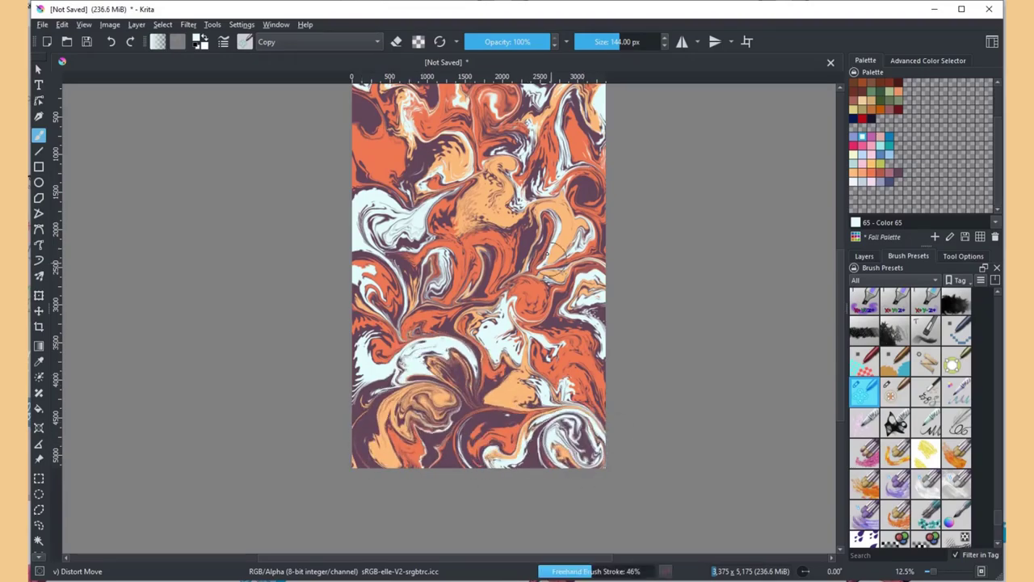
{"action": "mouse_move", "coordinate": [577, 404]}
{"action": "left_mouse_down"}
{"action": "mouse_move", "coordinate": [490, 291]}
{"action": "mouse_move", "coordinate": [598, 363]}
{"action": "mouse_move", "coordinate": [485, 202]}
{"action": "left_mouse_up"}
Pinch the pattern with Distort Shrink, then push it further with Distort Move
{"action": "left_click", "coordinate": [894, 391]}
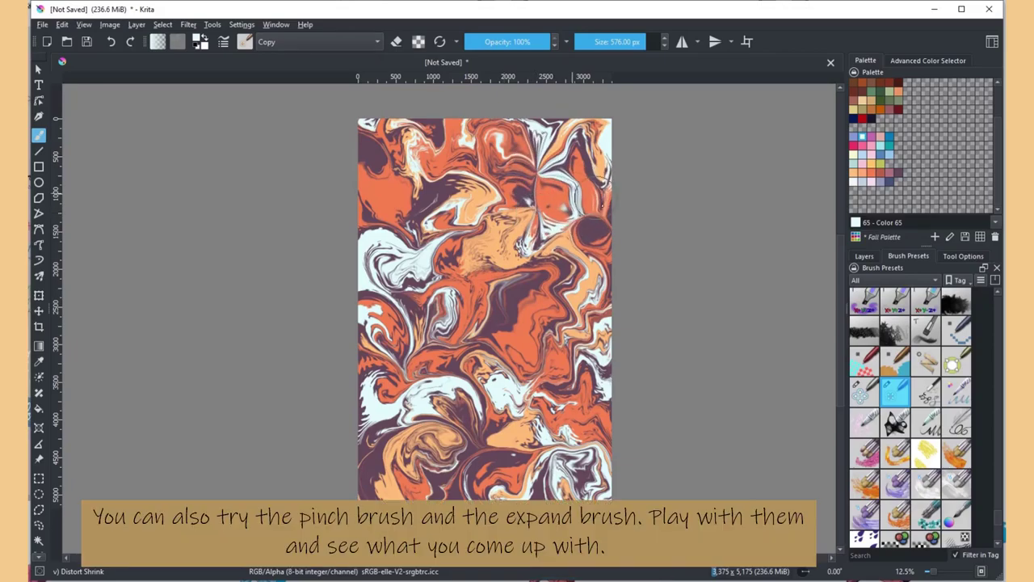
{"action": "mouse_move", "coordinate": [581, 202]}
{"action": "left_mouse_down"}
{"action": "mouse_move", "coordinate": [418, 325]}
{"action": "mouse_move", "coordinate": [565, 436]}
{"action": "left_mouse_up"}
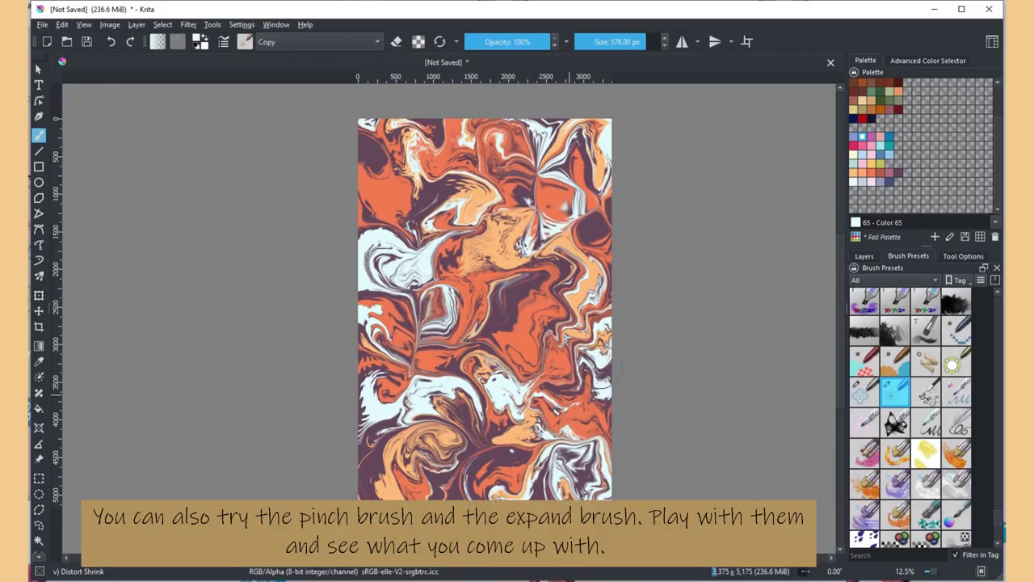
{"action": "key", "text": "slash"}
{"action": "mouse_move", "coordinate": [477, 303]}
{"action": "left_mouse_down"}
{"action": "mouse_move", "coordinate": [545, 169]}
{"action": "mouse_move", "coordinate": [566, 485]}
{"action": "left_mouse_up"}
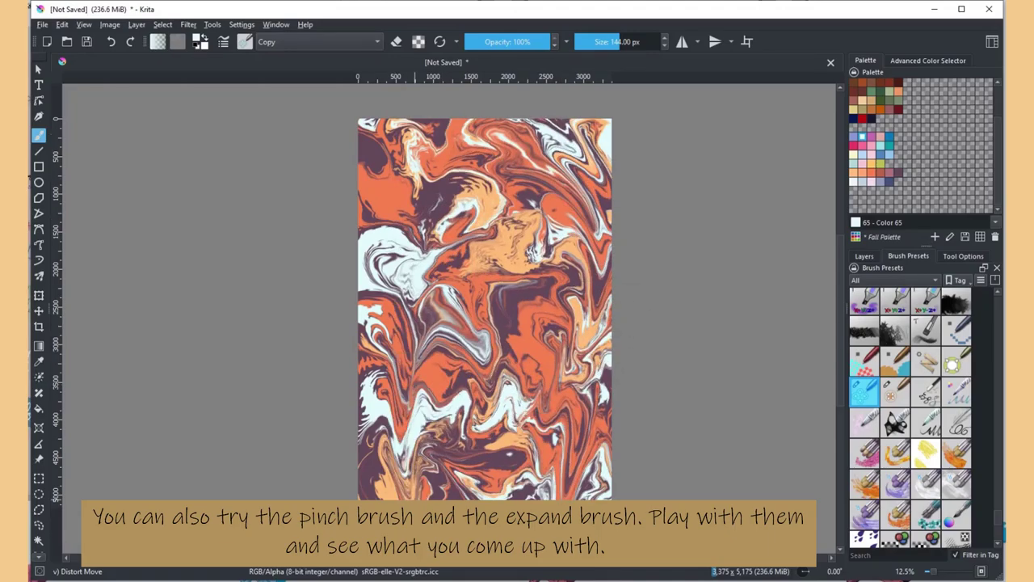
{"action": "left_click_drag", "start_coordinate": [452, 210], "coordinate": [368, 347]}
Resize the brush to about 246 px and warp the centre into tighter zigzags
{"action": "key", "text": "bracketleft"}
{"action": "mouse_move", "coordinate": [440, 243]}
{"action": "left_mouse_down"}
{"action": "mouse_move", "coordinate": [445, 484]}
{"action": "mouse_move", "coordinate": [485, 266]}
{"action": "mouse_move", "coordinate": [452, 144]}
{"action": "mouse_move", "coordinate": [509, 251]}
{"action": "mouse_move", "coordinate": [521, 315]}
{"action": "mouse_move", "coordinate": [485, 154]}
{"action": "mouse_move", "coordinate": [549, 202]}
{"action": "left_mouse_up"}
{"action": "key", "text": "bracketleft"}
{"action": "key", "text": "bracketleft"}
{"action": "key", "text": "bracketright"}
{"action": "key", "text": "bracketright"}
{"action": "key", "text": "bracketright"}
{"action": "left_click_drag", "start_coordinate": [484, 146], "coordinate": [436, 291]}
{"action": "left_click_drag", "start_coordinate": [452, 162], "coordinate": [566, 444]}
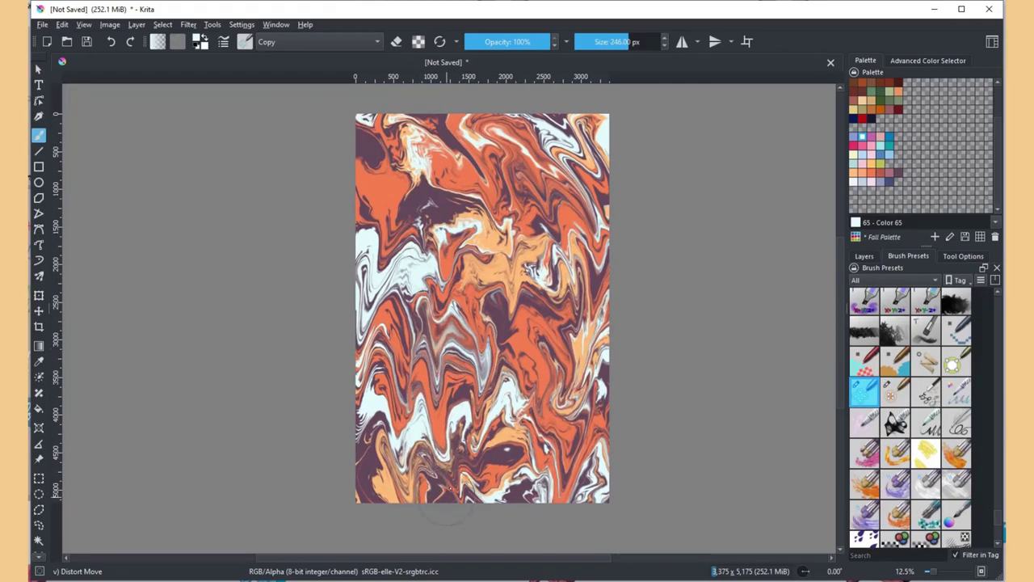
{"action": "left_click_drag", "start_coordinate": [501, 484], "coordinate": [388, 242]}
{"action": "mouse_move", "coordinate": [497, 257]}
{"action": "left_mouse_down"}
{"action": "mouse_move", "coordinate": [485, 444]}
{"action": "mouse_move", "coordinate": [387, 364]}
{"action": "left_mouse_up"}
{"action": "mouse_move", "coordinate": [420, 323]}
{"action": "left_mouse_down"}
{"action": "mouse_move", "coordinate": [525, 177]}
{"action": "mouse_move", "coordinate": [419, 216]}
{"action": "left_mouse_up"}
Merge the paint layer down into the root Merged layer and insert a new empty Paint Layer 1
{"action": "left_click", "coordinate": [863, 255]}
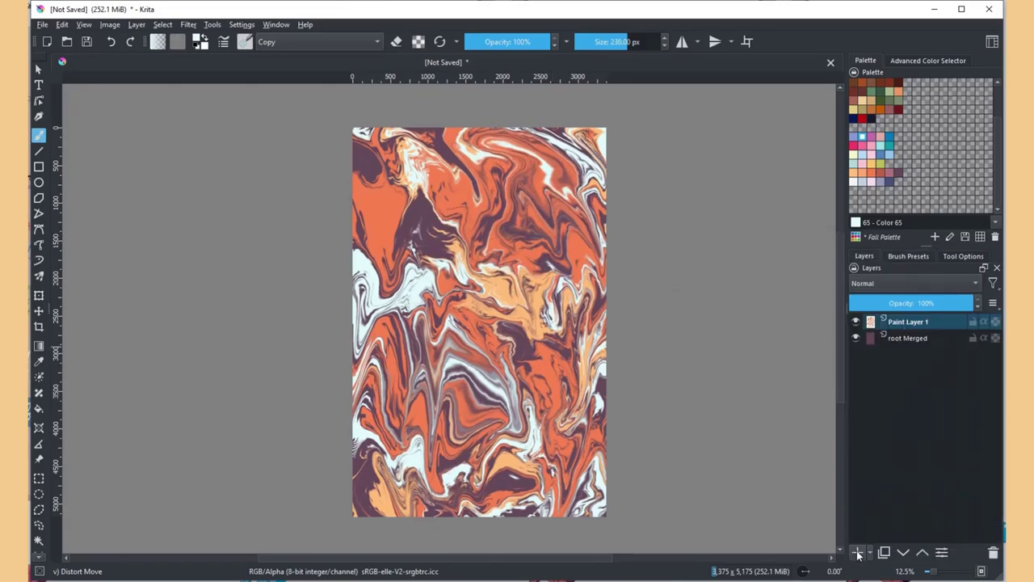
{"action": "right_click", "coordinate": [892, 323]}
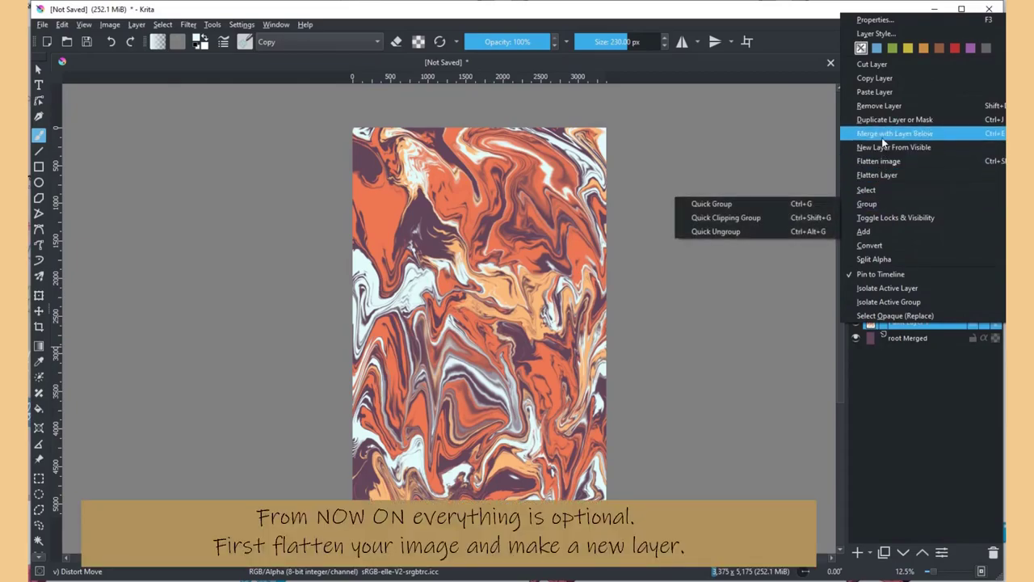
{"action": "left_click", "coordinate": [896, 135]}
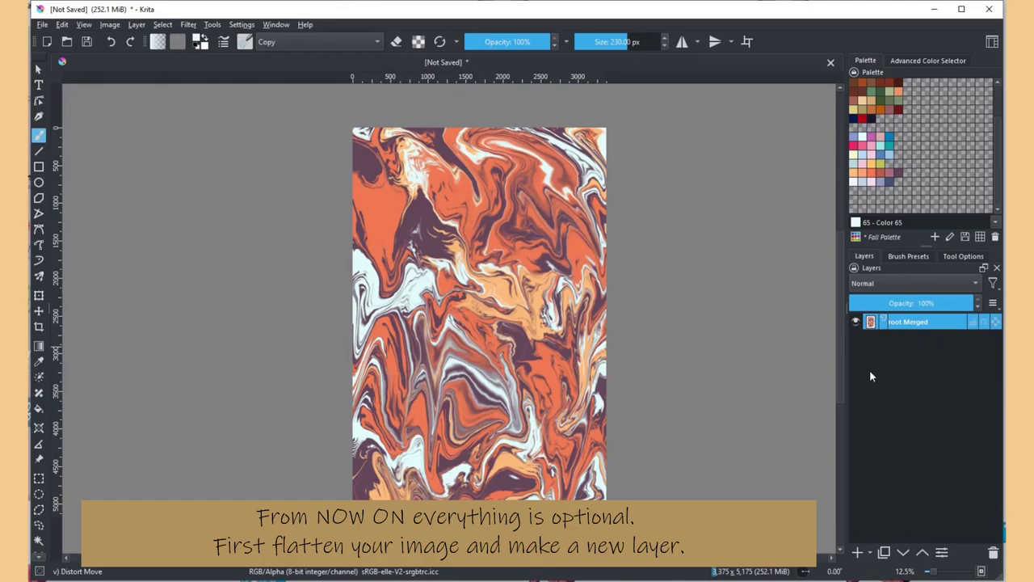
{"action": "left_click", "coordinate": [856, 322]}
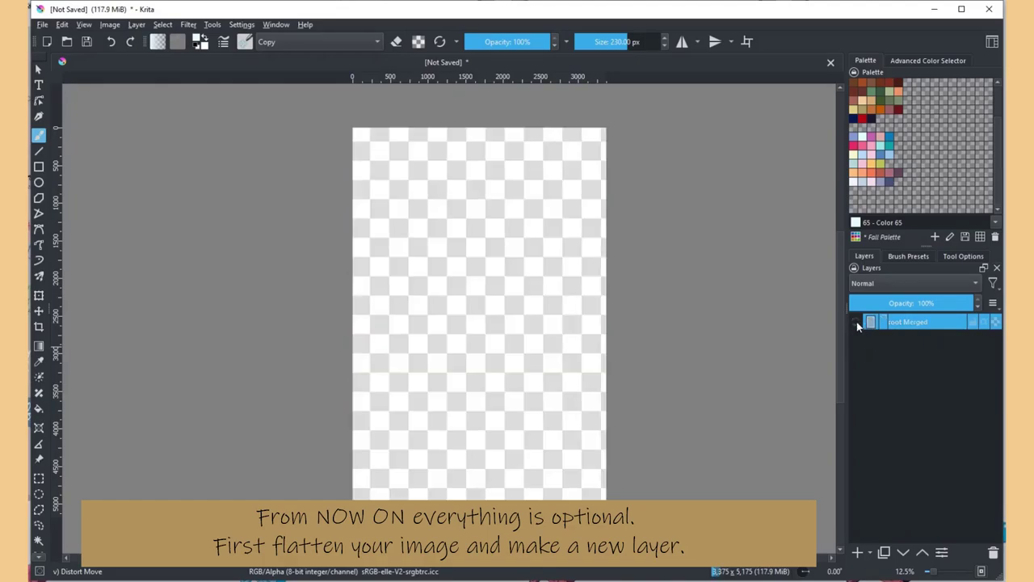
{"action": "left_click", "coordinate": [856, 322]}
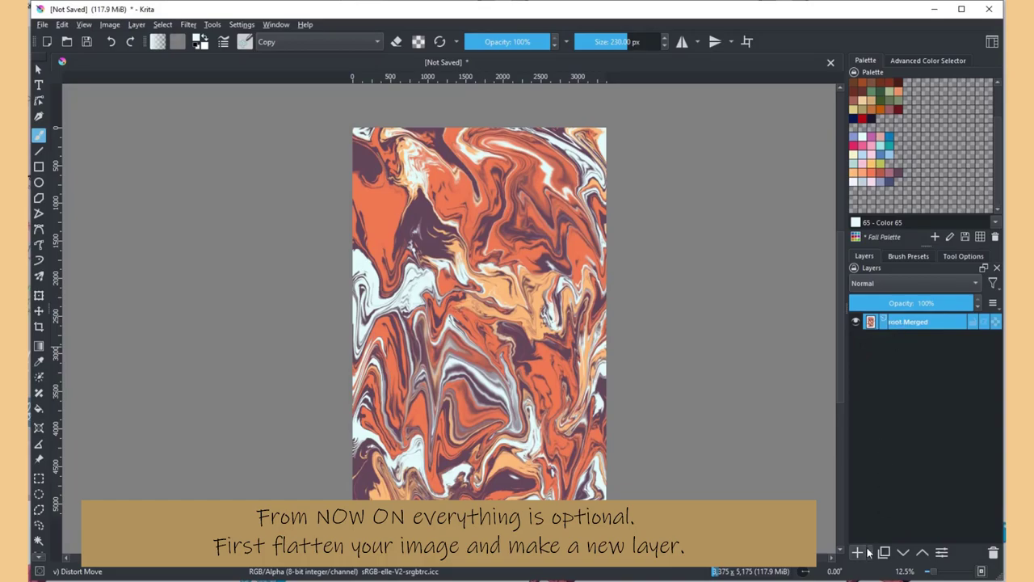
{"action": "key", "text": "Insert"}
Select all dark purple areas of the root Merged layer with Similar Color Selection
{"action": "left_click", "coordinate": [889, 338]}
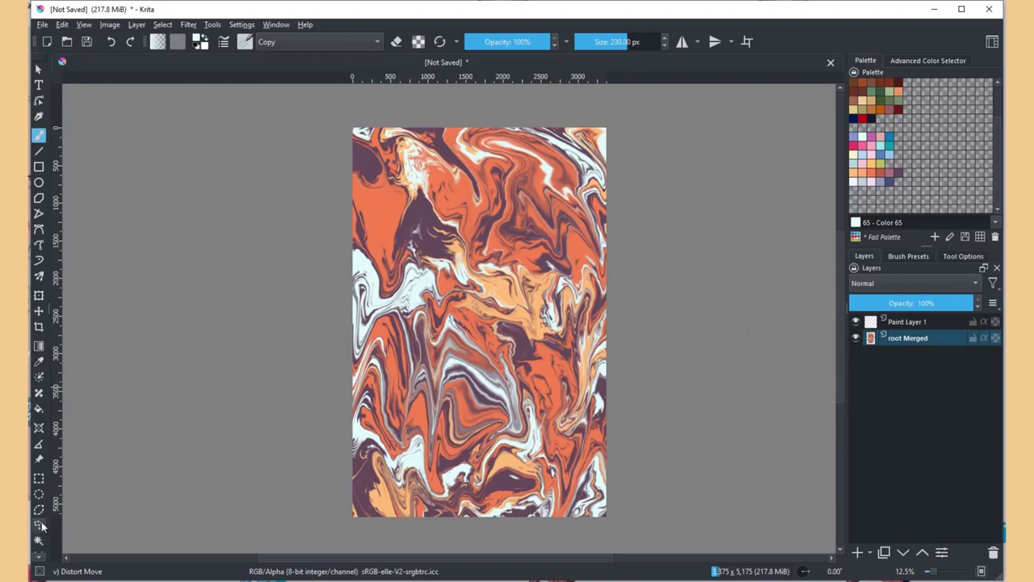
{"action": "scroll", "coordinate": [43, 524], "scroll_direction": "down", "scroll_amount": 1}
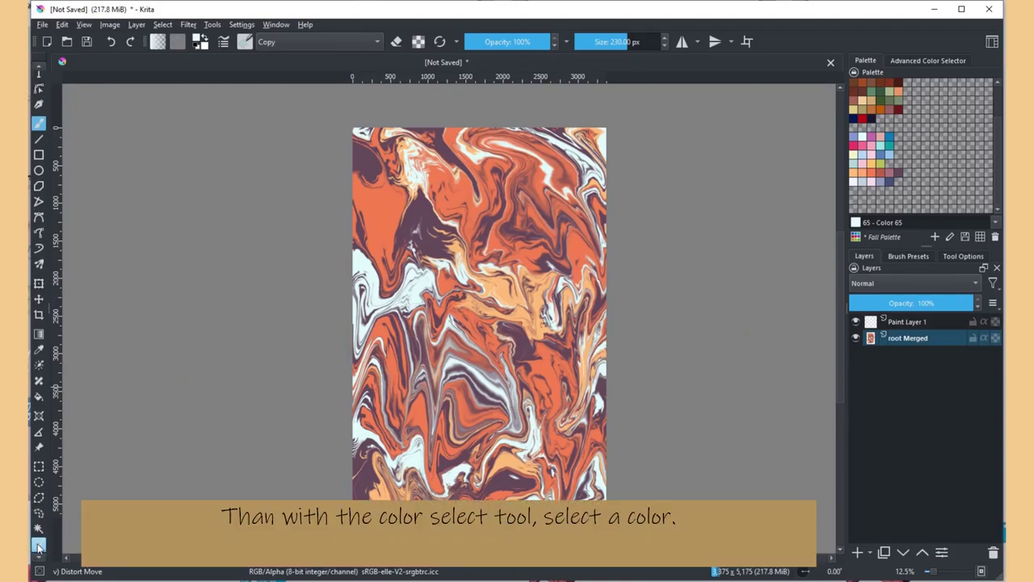
{"action": "left_click", "coordinate": [38, 545]}
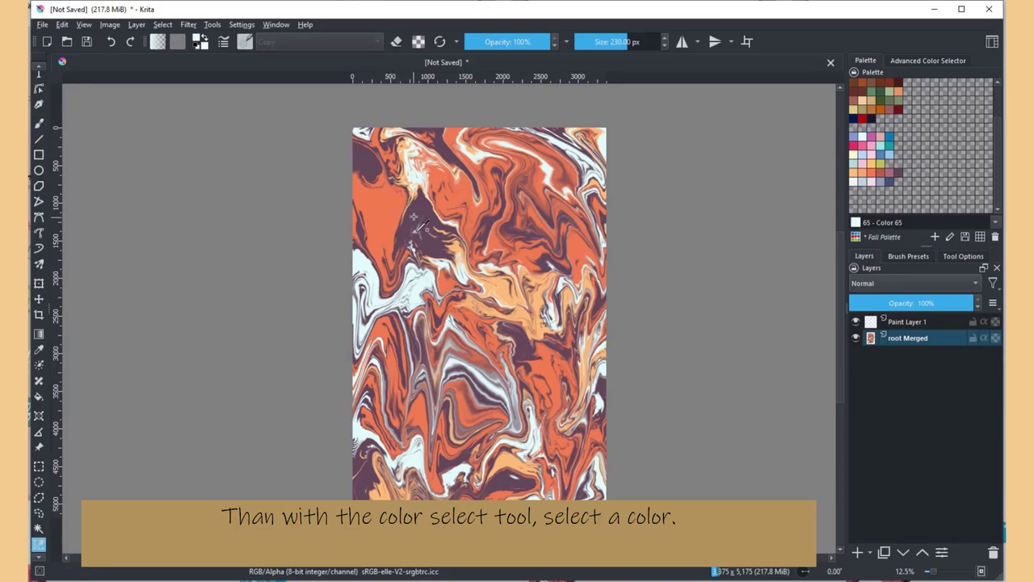
{"action": "left_click", "coordinate": [532, 328]}
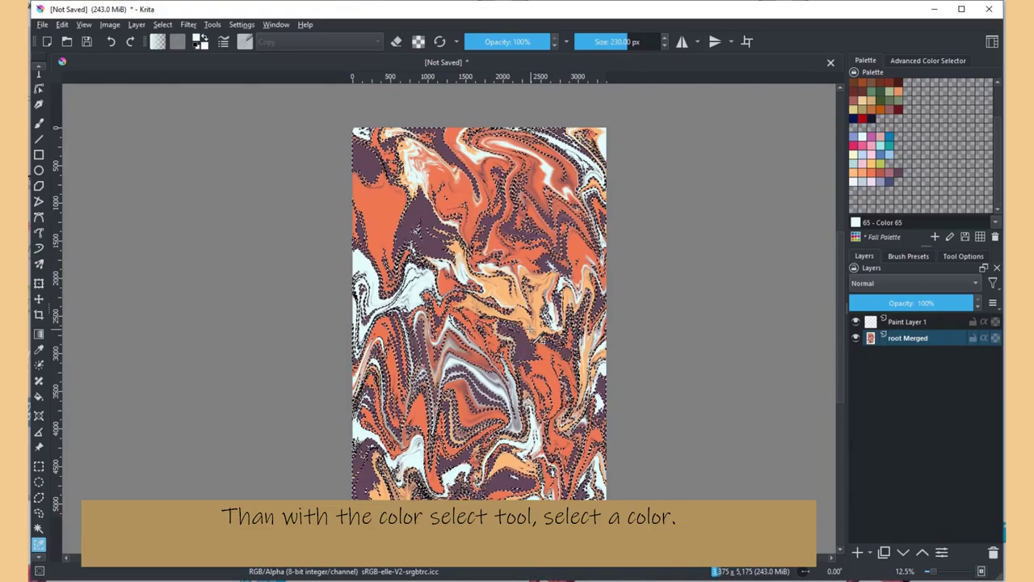
{"action": "key", "text": "b"}
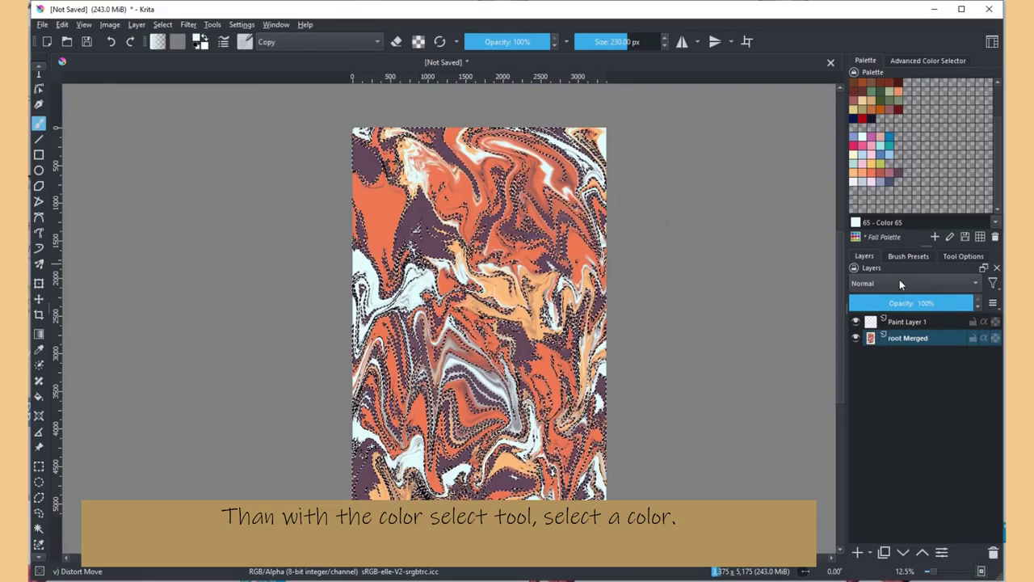
{"action": "left_click", "coordinate": [904, 256]}
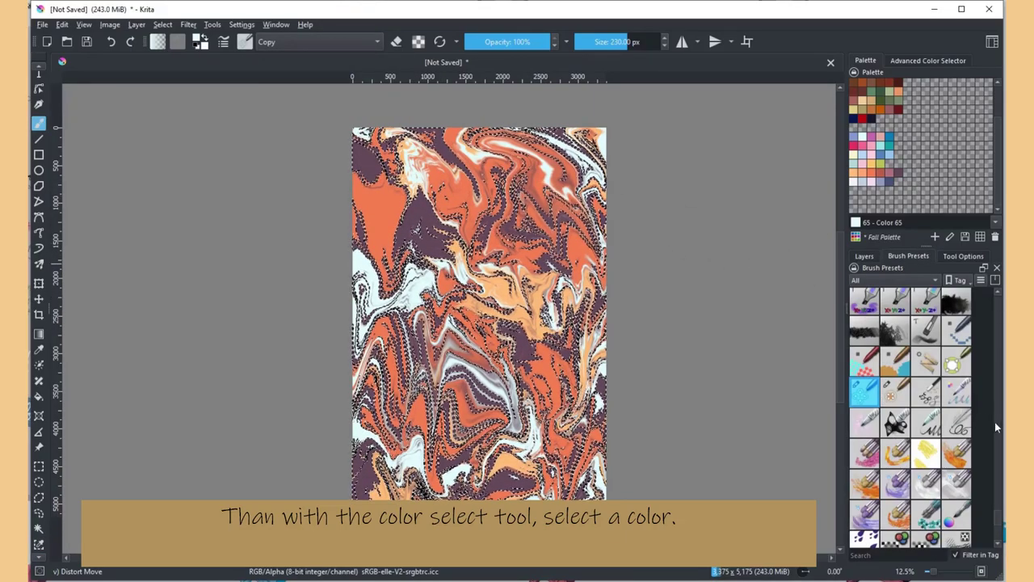
Select the Stjernehimmel star texture preset, enlarge it to 474 px, and check the layer list
{"action": "left_click_drag", "start_coordinate": [1000, 529], "coordinate": [1000, 489]}
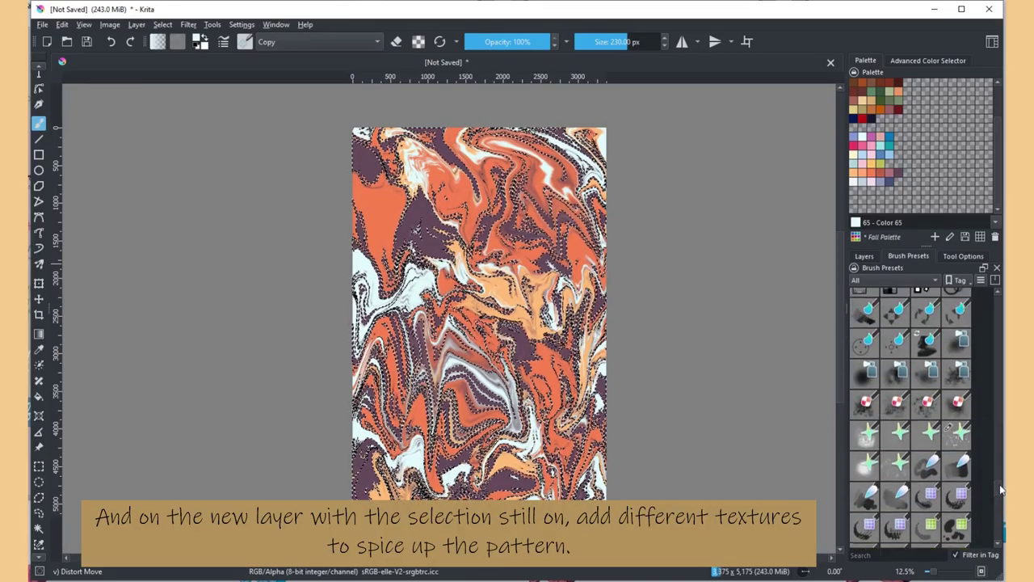
{"action": "left_click", "coordinate": [895, 466]}
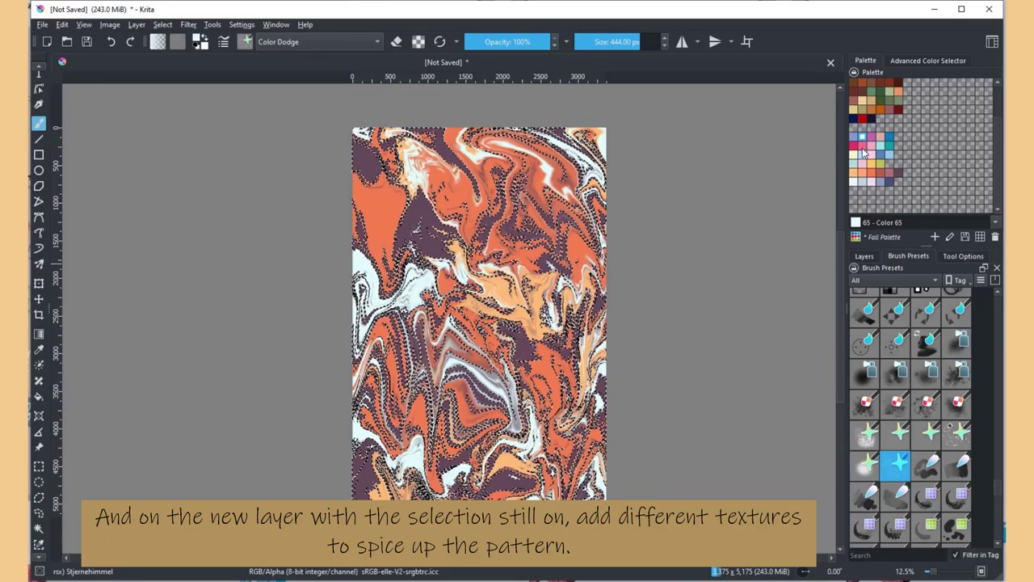
{"action": "key", "text": "bracketright"}
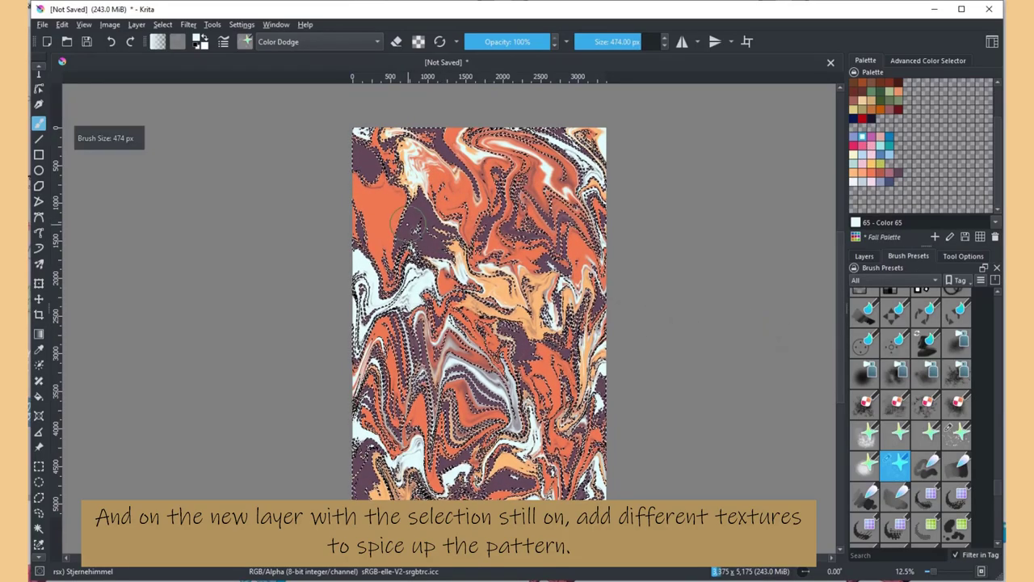
{"action": "left_click", "coordinate": [864, 256]}
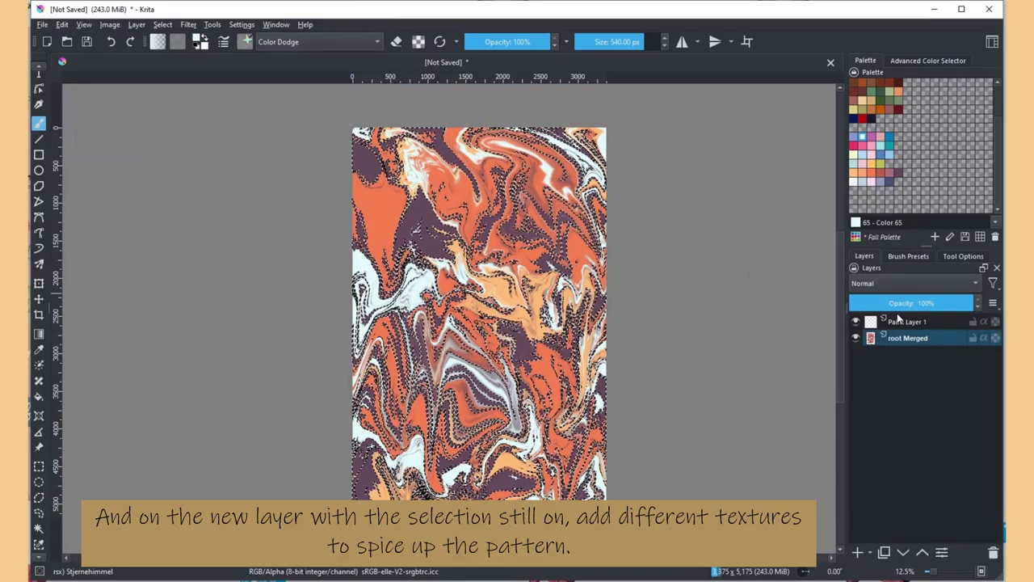
{"action": "left_click", "coordinate": [898, 256]}
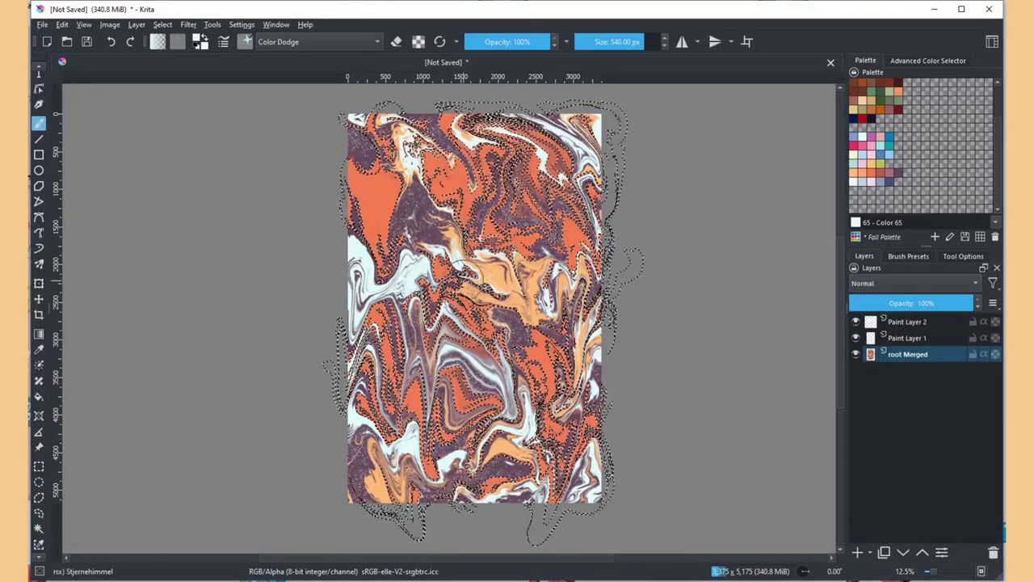
Try the Starscape and Fillbrush texture presets from the brush presets list
{"action": "left_click", "coordinate": [956, 434]}
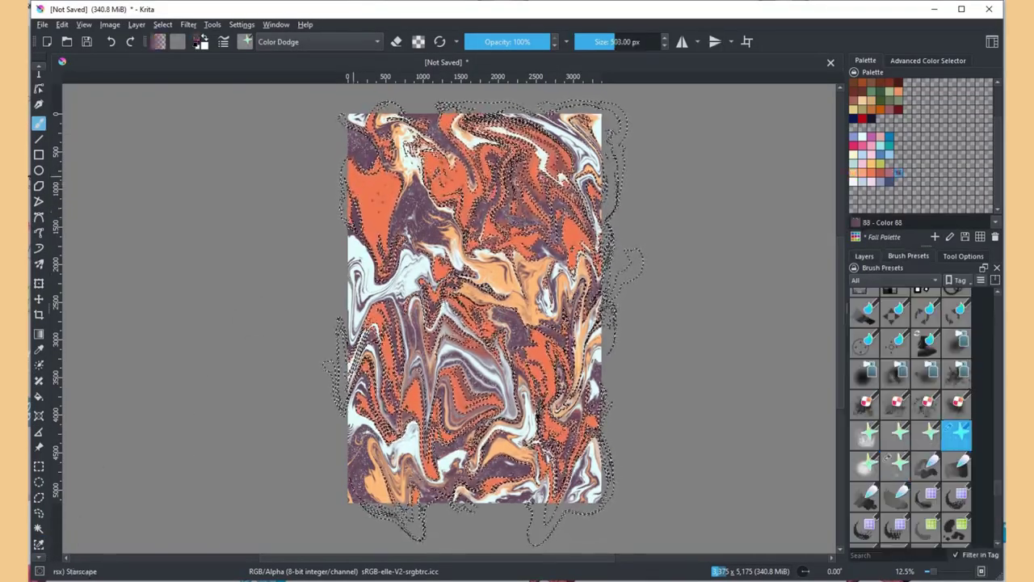
{"action": "scroll", "coordinate": [913, 403], "scroll_direction": "down", "scroll_amount": 3}
{"action": "left_click", "coordinate": [895, 407]}
{"action": "left_click", "coordinate": [956, 375]}
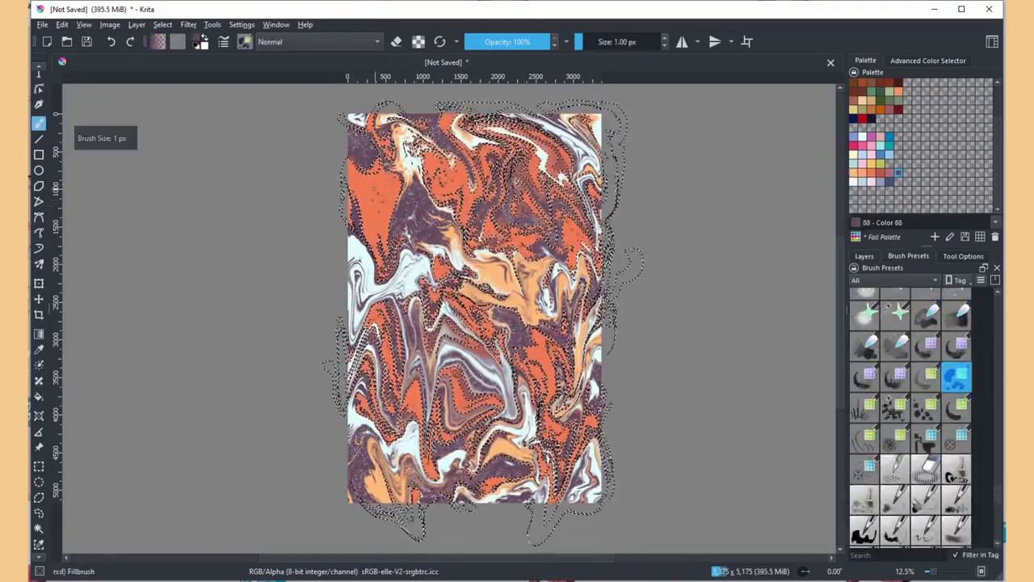
Pick the Pebblebrush preset, set the paint colour to pale pink, then choose Ditherbrush
{"action": "left_click", "coordinate": [926, 406]}
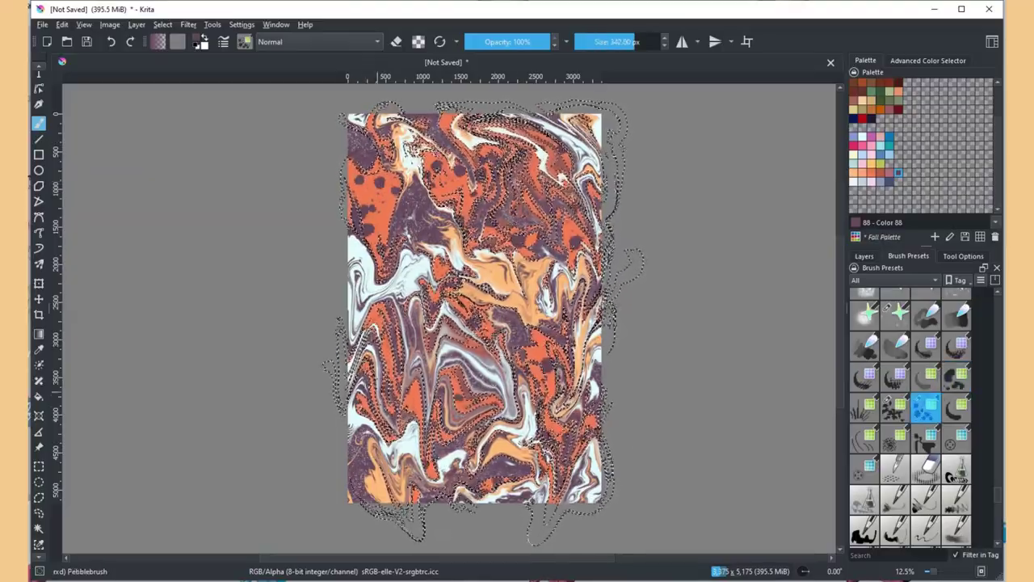
{"action": "left_click", "coordinate": [870, 183]}
{"action": "left_click", "coordinate": [926, 375]}
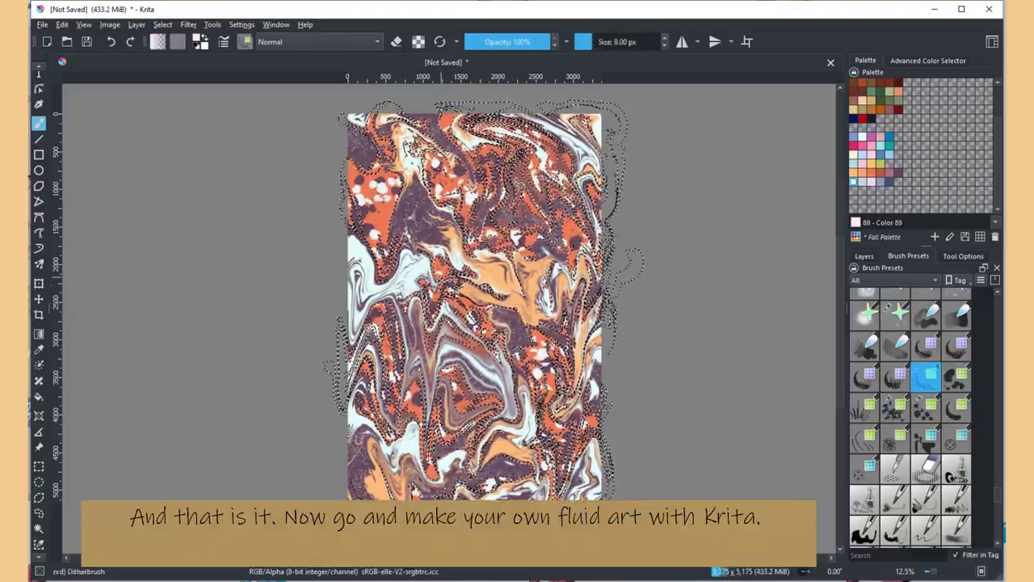